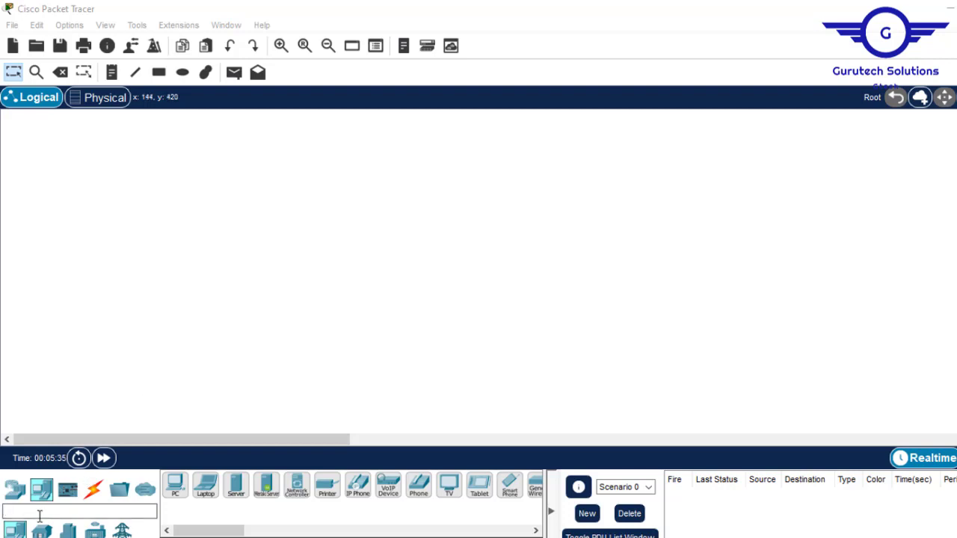
Step: Select the WRT300N wireless router from the Wireless Devices list for placement
{"action": "left_click", "coordinate": [14, 489]}
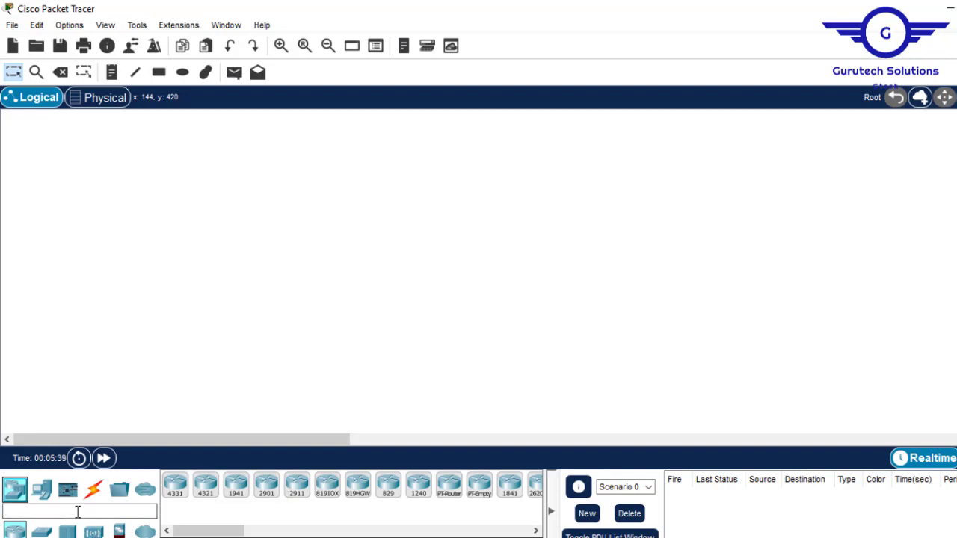
{"action": "left_click", "coordinate": [93, 531]}
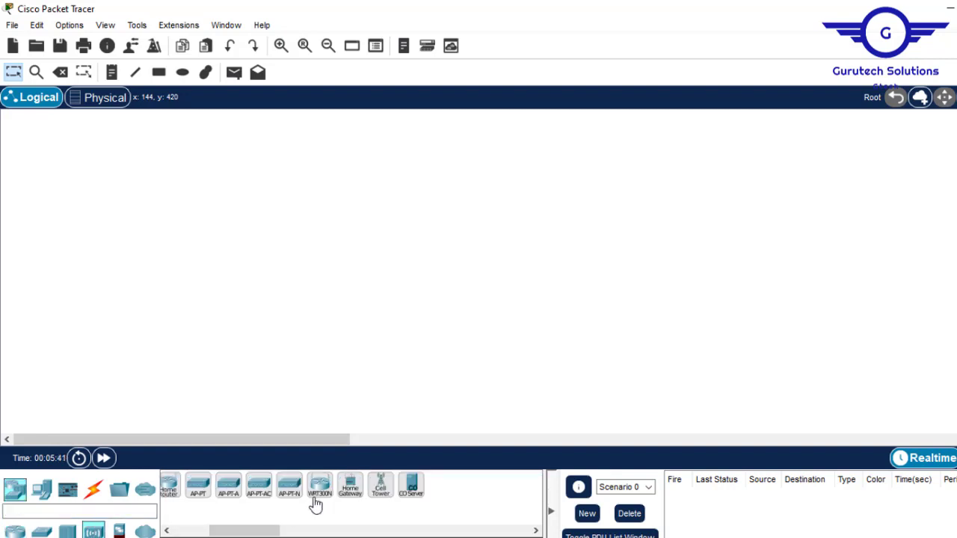
{"action": "left_click_drag", "start_coordinate": [225, 531], "coordinate": [147, 531]}
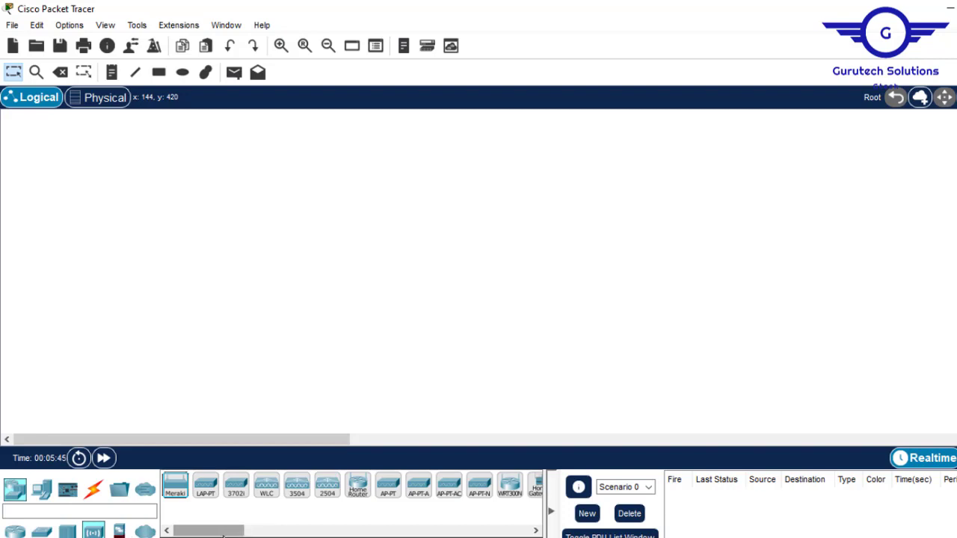
{"action": "left_click_drag", "start_coordinate": [213, 533], "coordinate": [238, 532]}
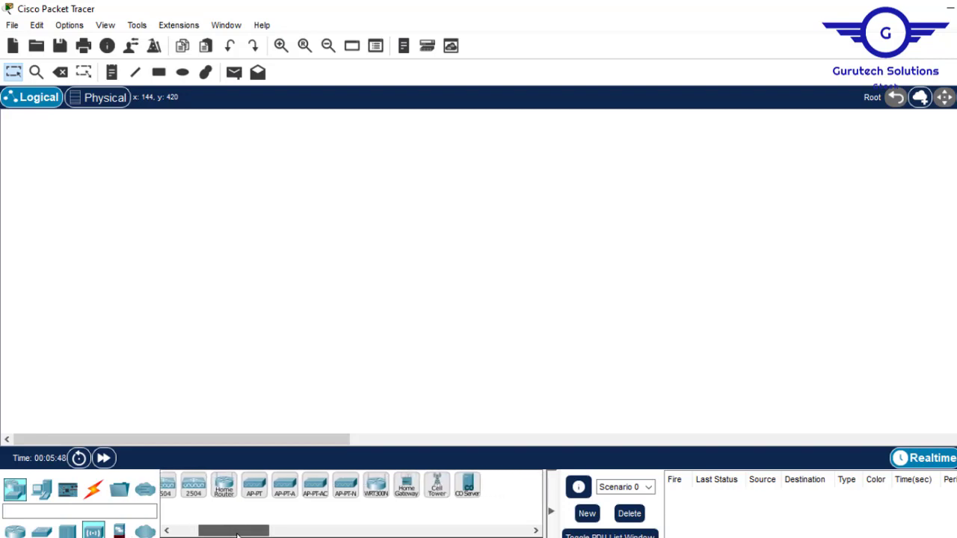
{"action": "left_click", "coordinate": [373, 489]}
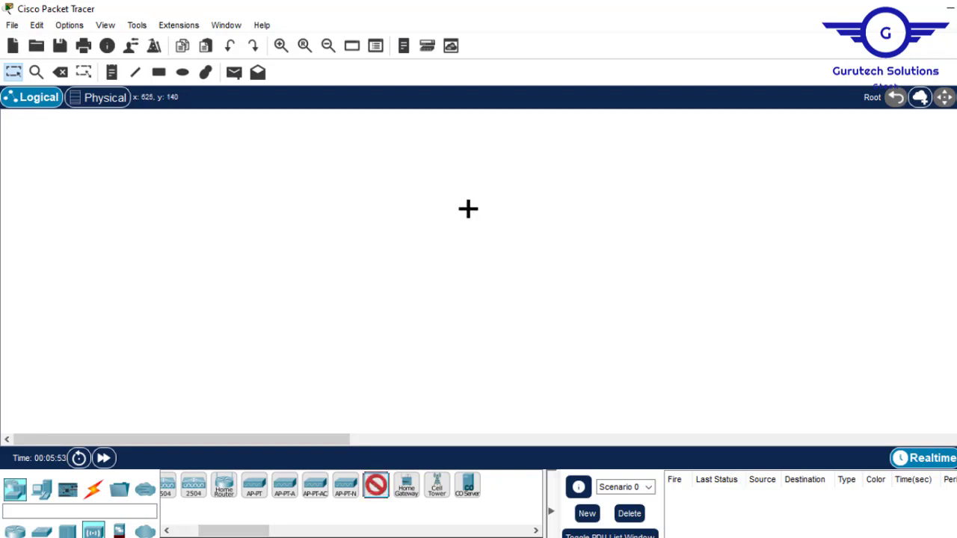
Step: Drop the WRT300N router on the canvas and place an AP-PT access point to its right
{"action": "left_click", "coordinate": [274, 176]}
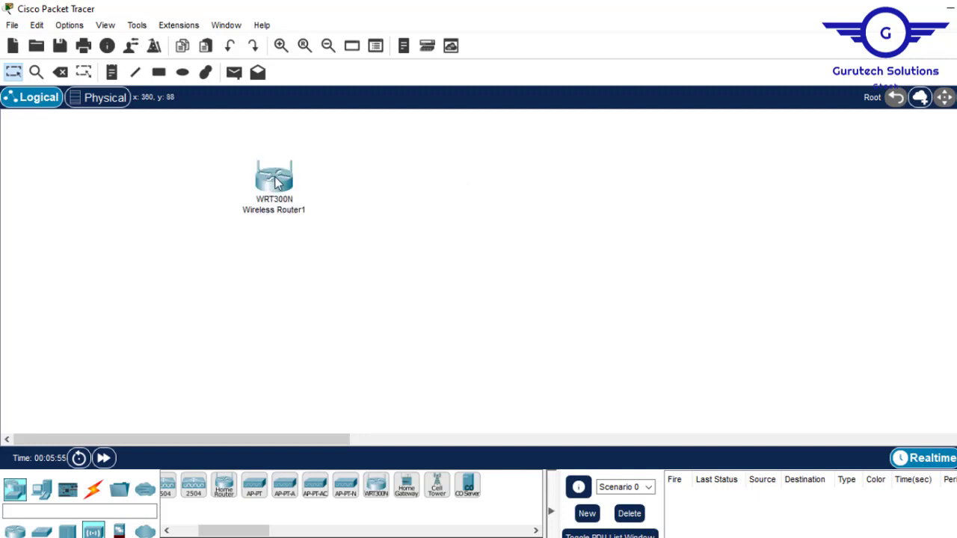
{"action": "left_click", "coordinate": [253, 490]}
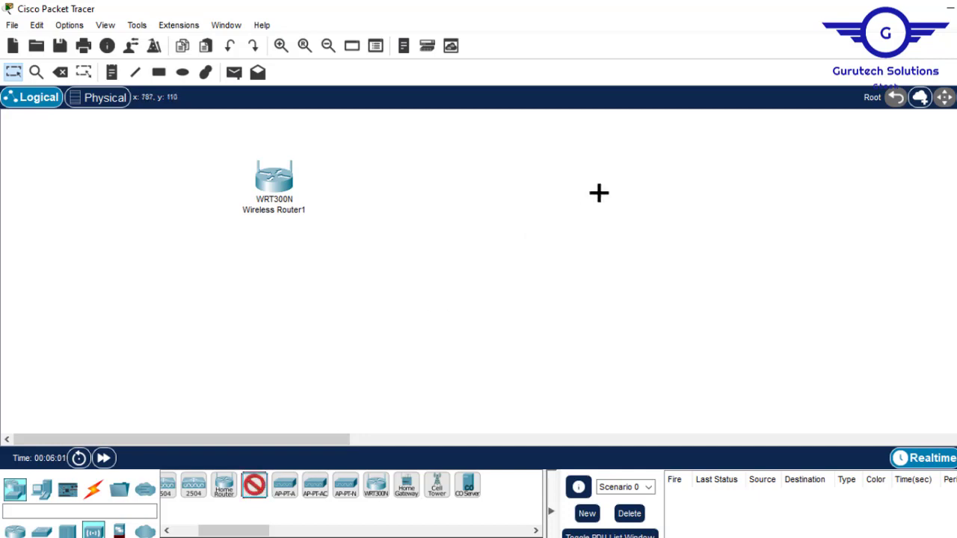
{"action": "left_click", "coordinate": [621, 180]}
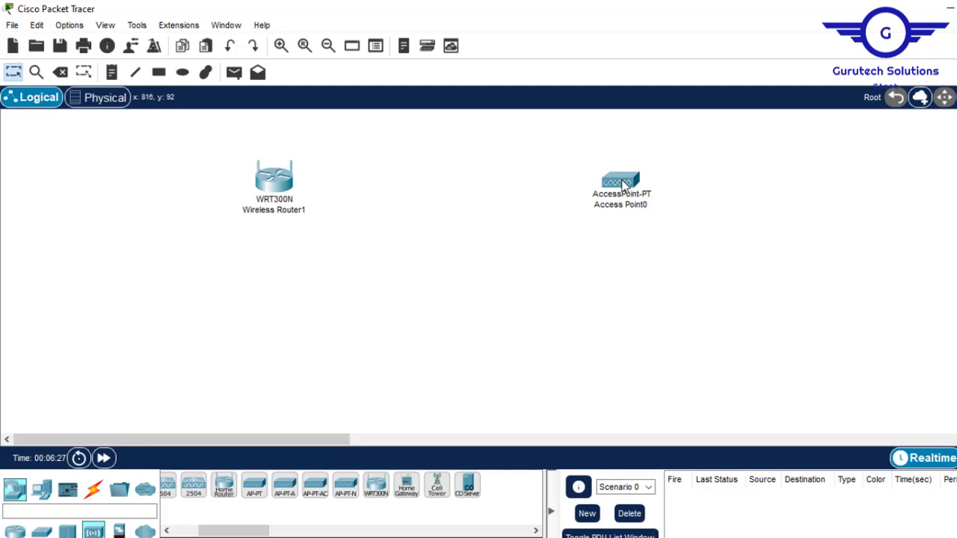
Step: Place the Door, Fan, Home Speaker and Humidifier from End Devices > Home below the router
{"action": "left_click", "coordinate": [42, 490]}
{"action": "left_click", "coordinate": [43, 532]}
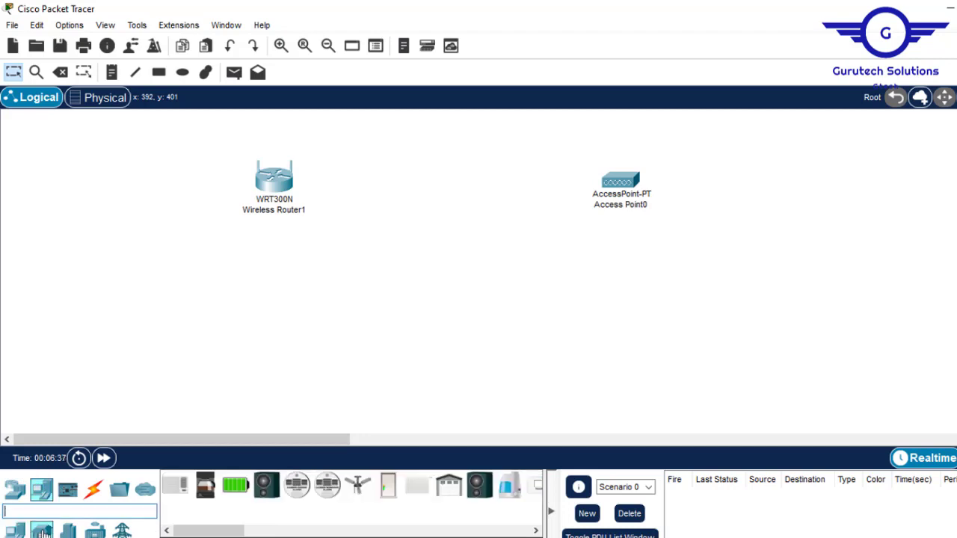
{"action": "left_click", "coordinate": [387, 486]}
{"action": "left_click", "coordinate": [106, 368]}
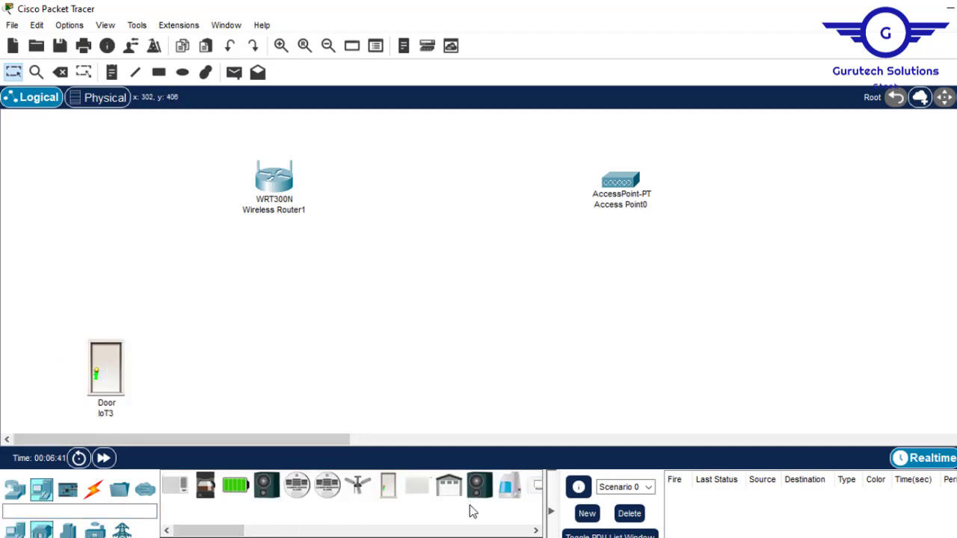
{"action": "left_click", "coordinate": [358, 486]}
{"action": "left_click", "coordinate": [192, 371]}
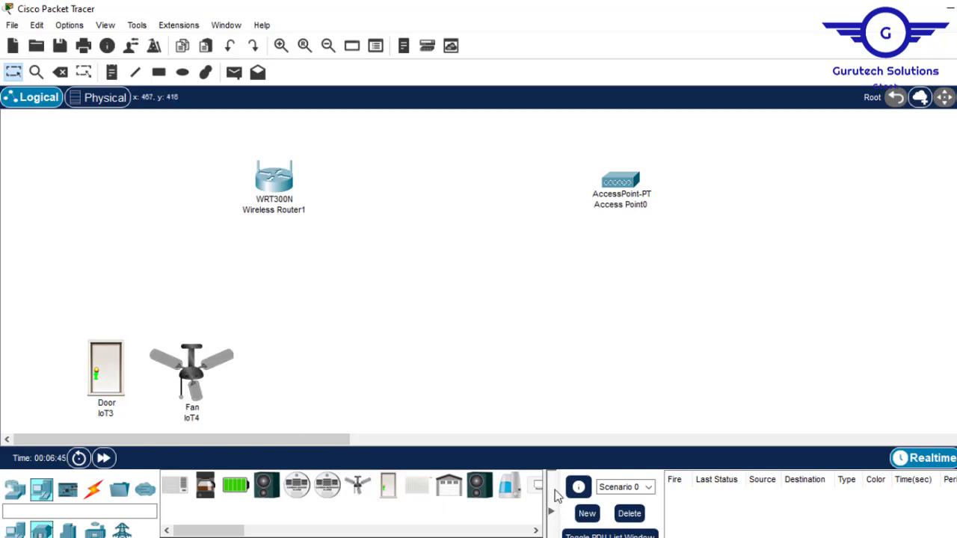
{"action": "left_click", "coordinate": [265, 378]}
{"action": "left_click", "coordinate": [507, 487]}
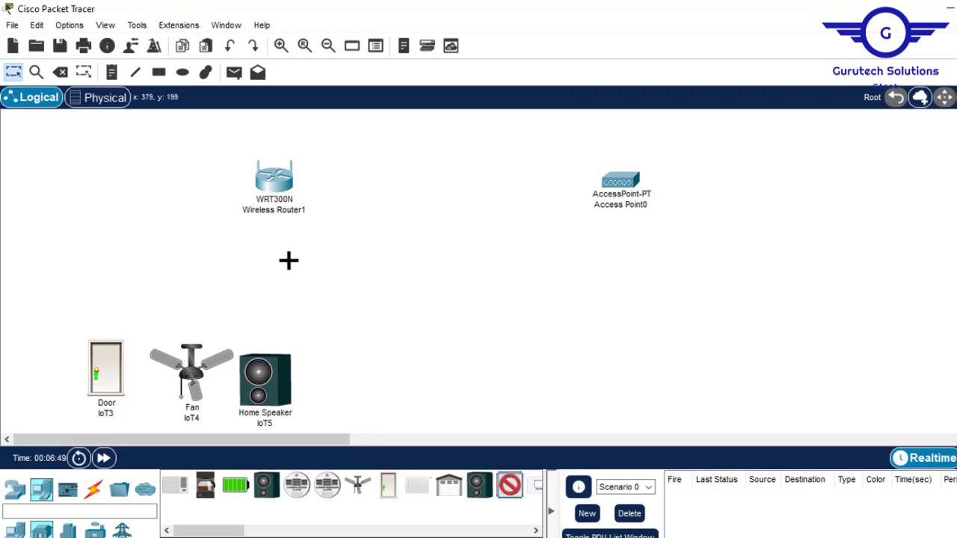
{"action": "left_click", "coordinate": [343, 387]}
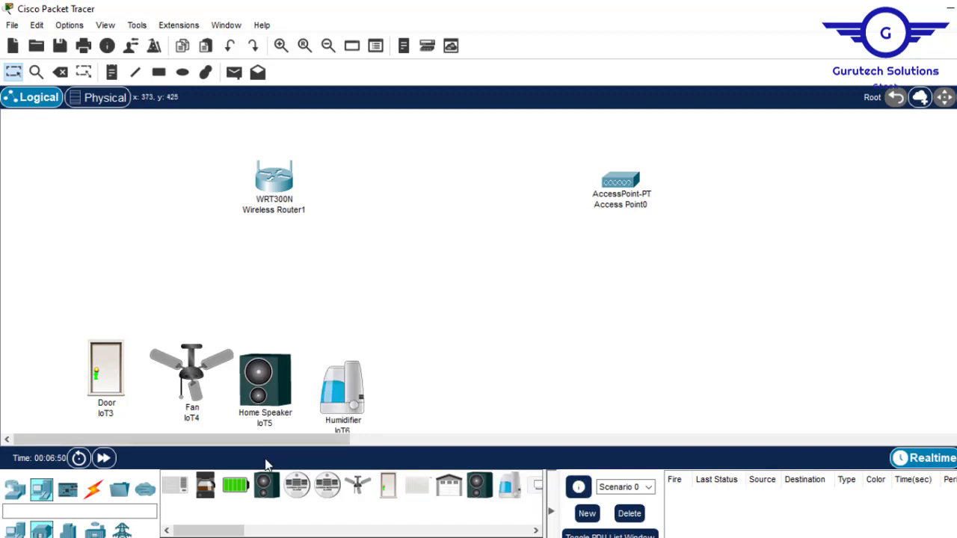
Step: Place the Light, Motion Detector, Portable Music Player and Power Meter below the access point
{"action": "left_click_drag", "start_coordinate": [231, 532], "coordinate": [270, 535]}
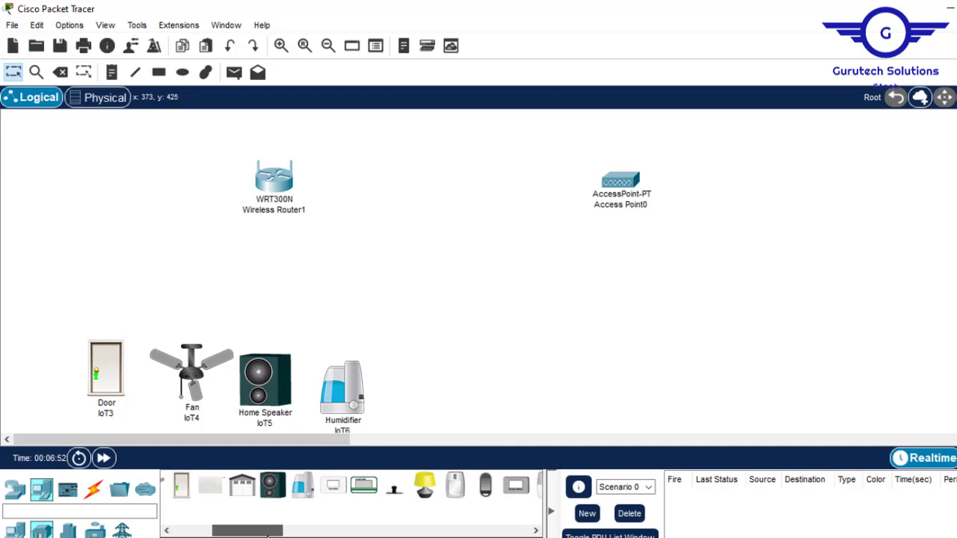
{"action": "left_click", "coordinate": [425, 490]}
{"action": "left_click", "coordinate": [536, 361]}
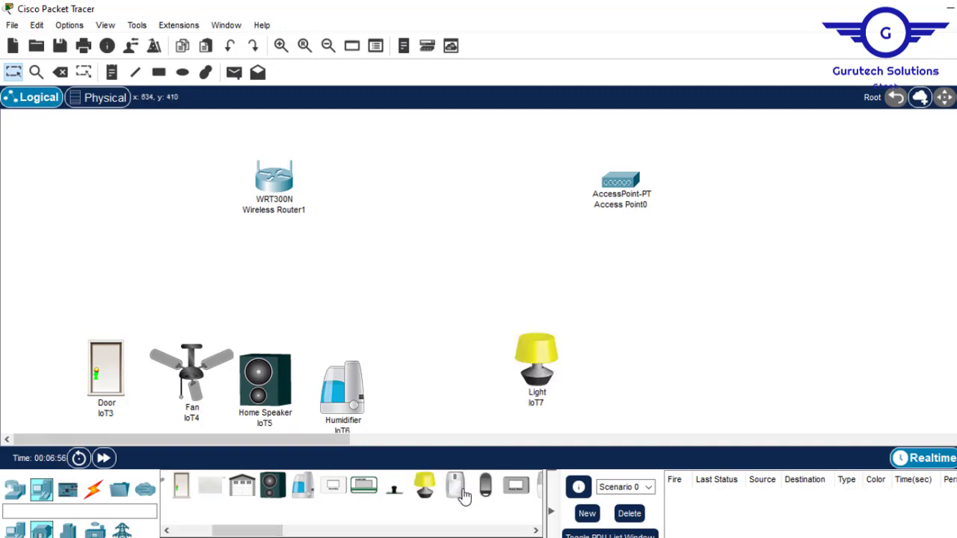
{"action": "left_click", "coordinate": [464, 495]}
{"action": "left_click", "coordinate": [601, 366]}
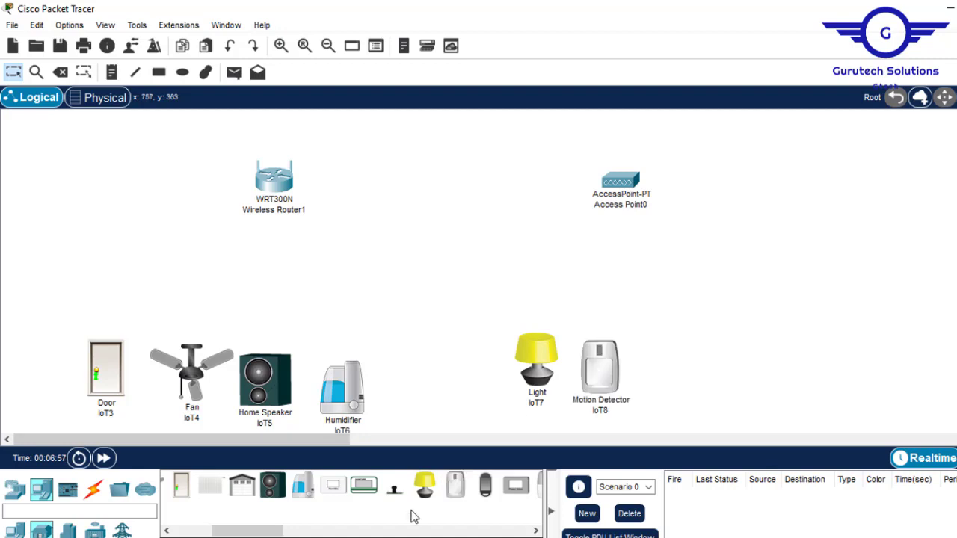
{"action": "left_click", "coordinate": [486, 490]}
{"action": "left_click", "coordinate": [677, 359]}
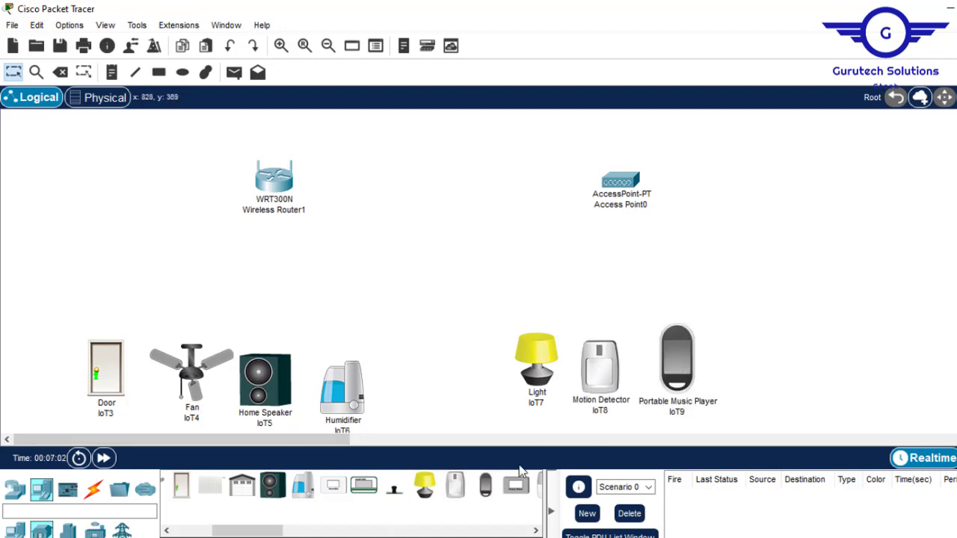
{"action": "left_click", "coordinate": [721, 340]}
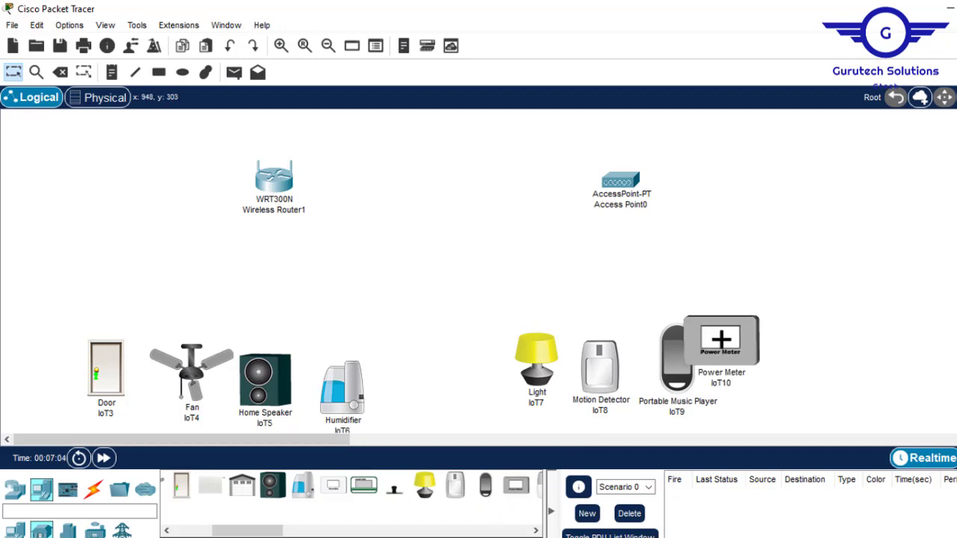
{"action": "left_click_drag", "start_coordinate": [735, 334], "coordinate": [774, 350]}
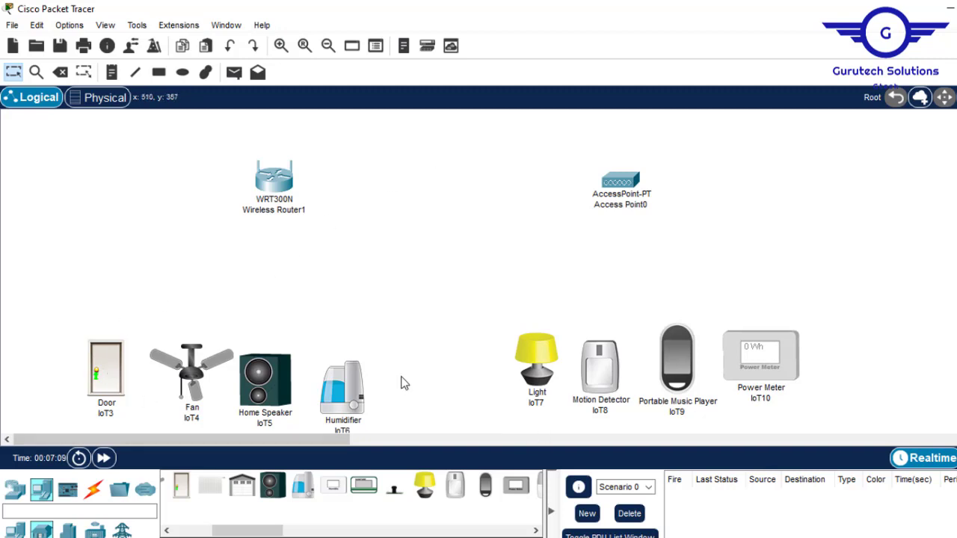
{"action": "mouse_move", "coordinate": [249, 364]}
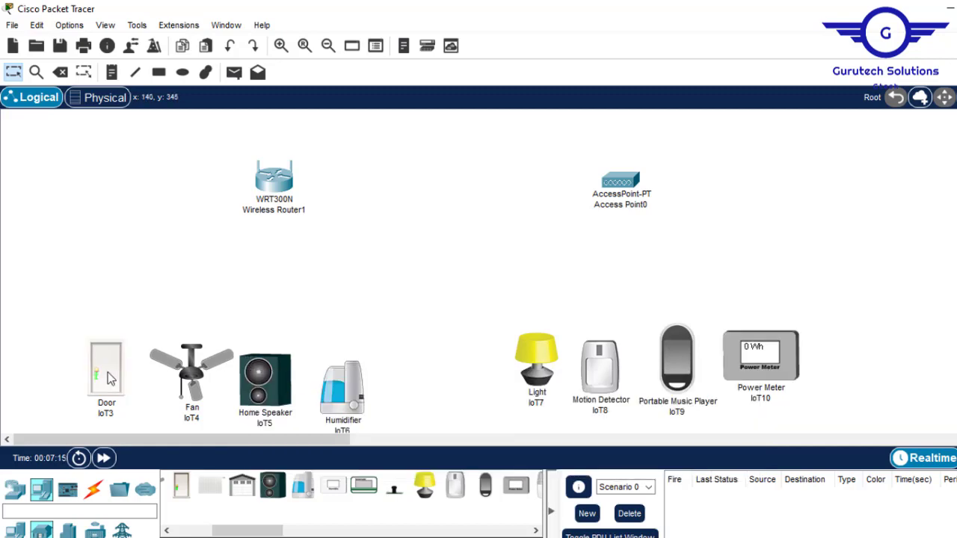
{"action": "left_click", "coordinate": [108, 372]}
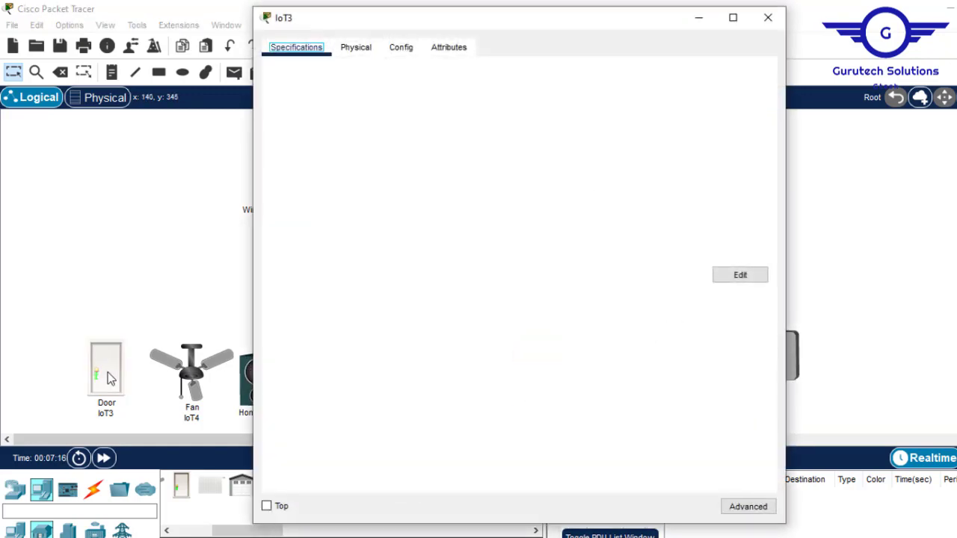
{"action": "left_click", "coordinate": [399, 48]}
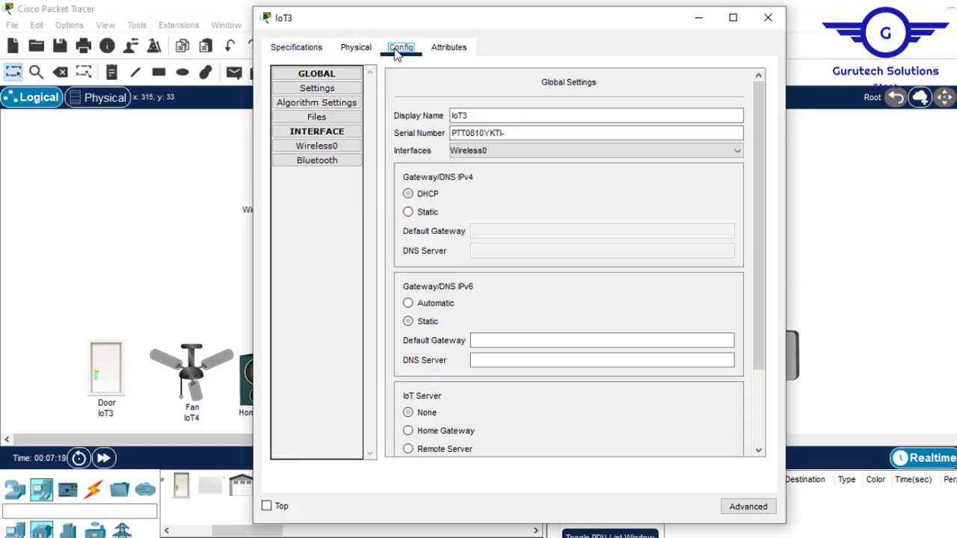
{"action": "left_click", "coordinate": [329, 147]}
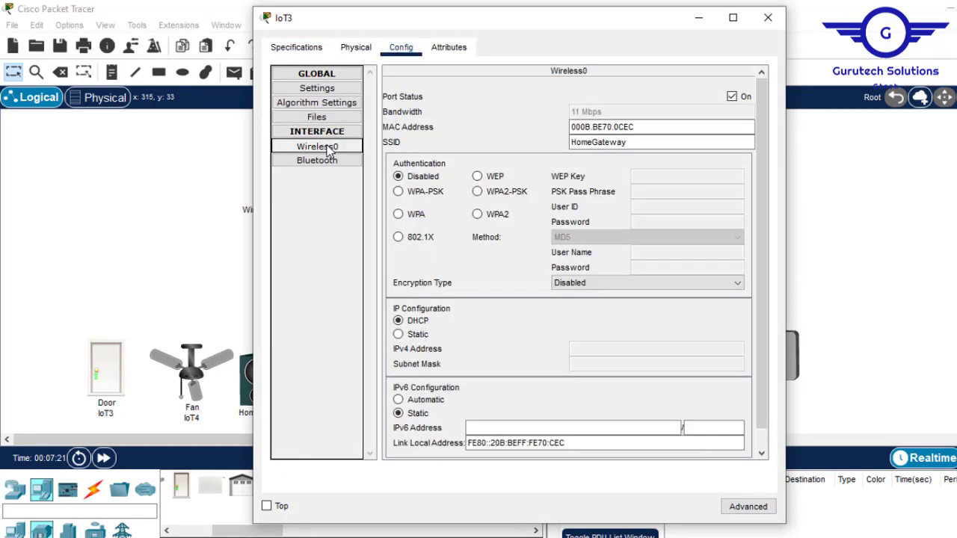
{"action": "left_click", "coordinate": [636, 140]}
{"action": "left_click_drag", "start_coordinate": [642, 141], "coordinate": [547, 133]}
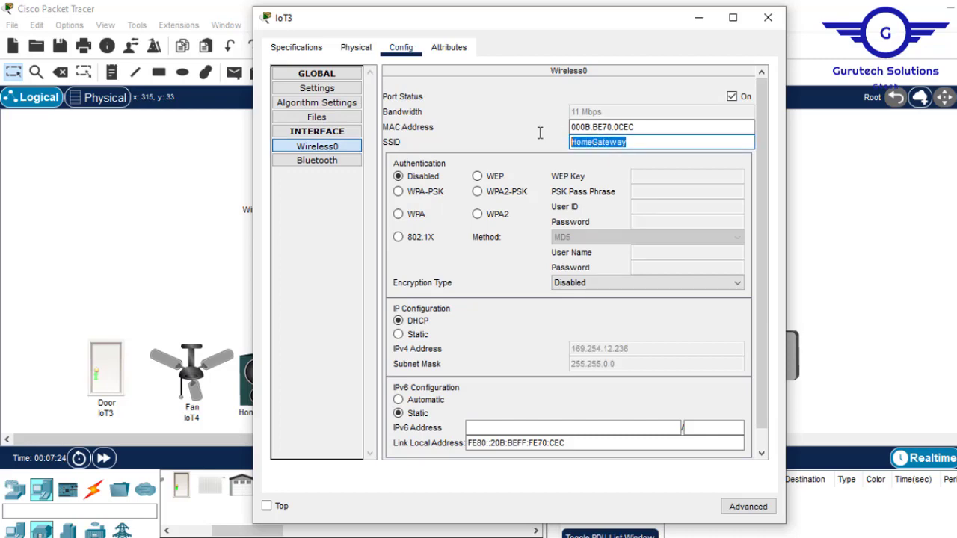
{"action": "left_click", "coordinate": [767, 19]}
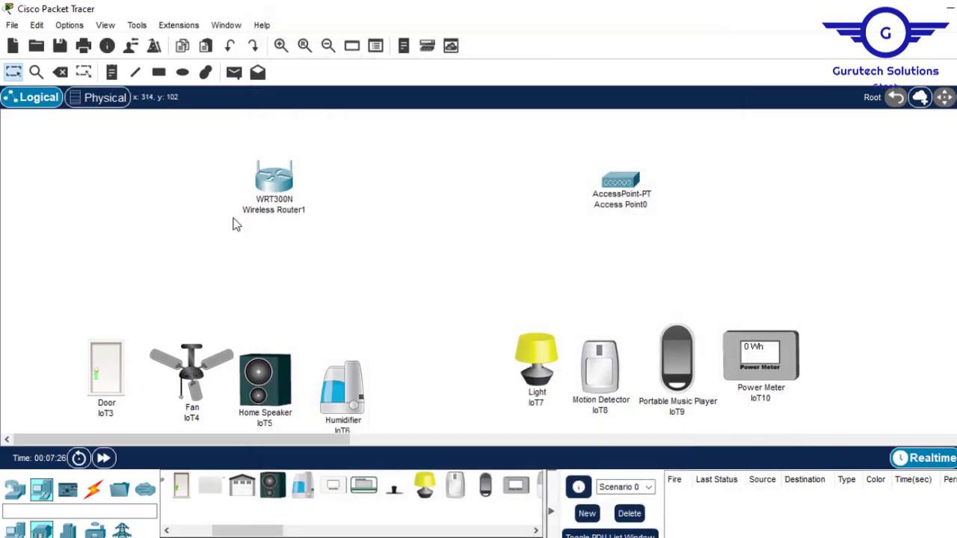
Step: Change Wireless Router1's wireless SSID from Default to IOT-WR
{"action": "left_click", "coordinate": [278, 189]}
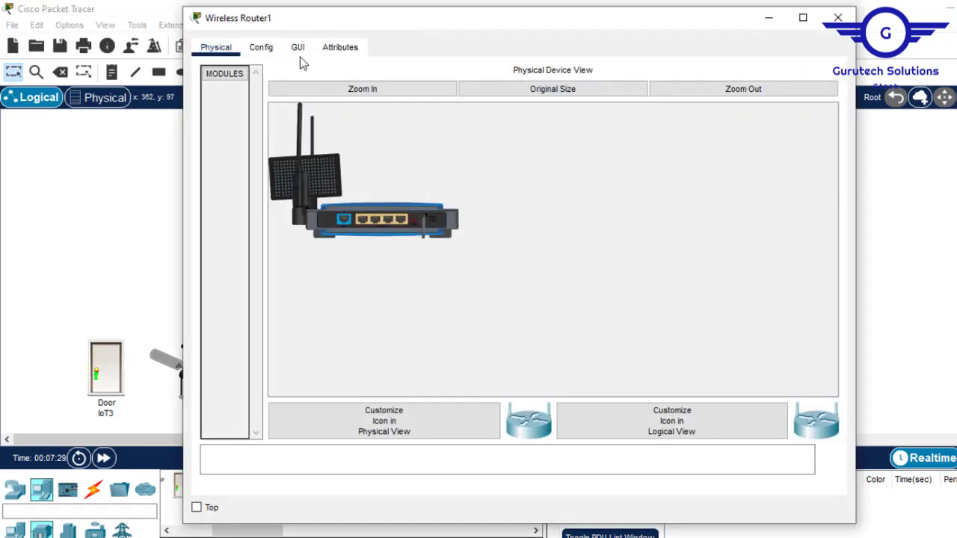
{"action": "left_click", "coordinate": [298, 49]}
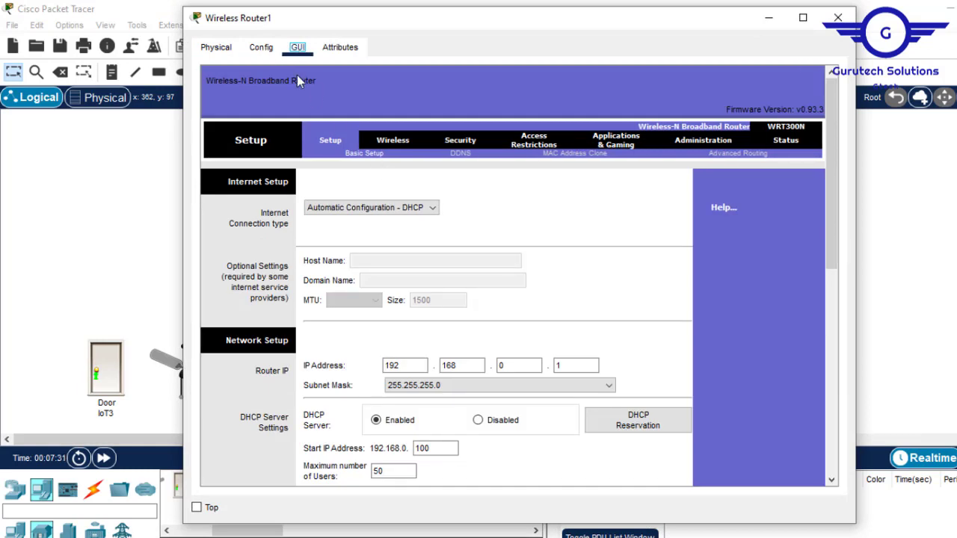
{"action": "left_click", "coordinate": [270, 51]}
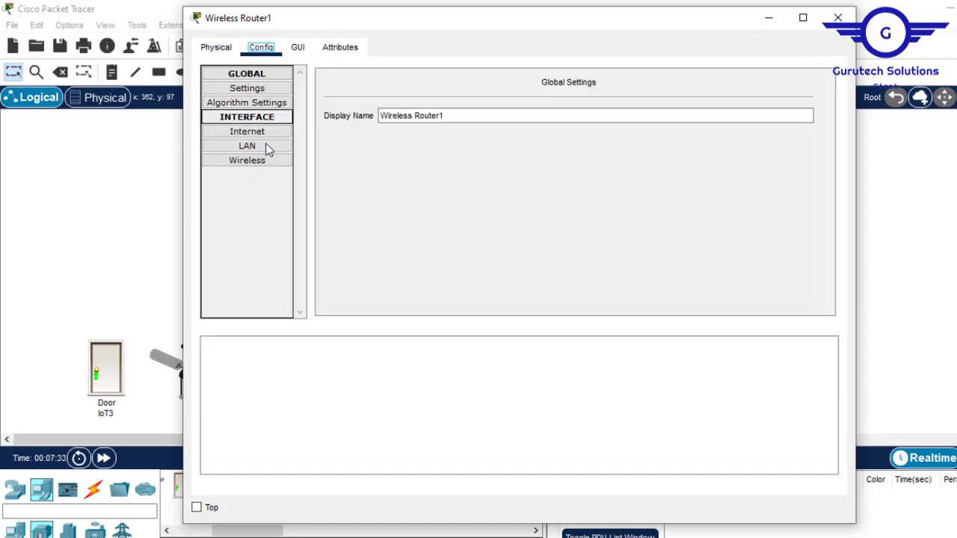
{"action": "left_click", "coordinate": [261, 164]}
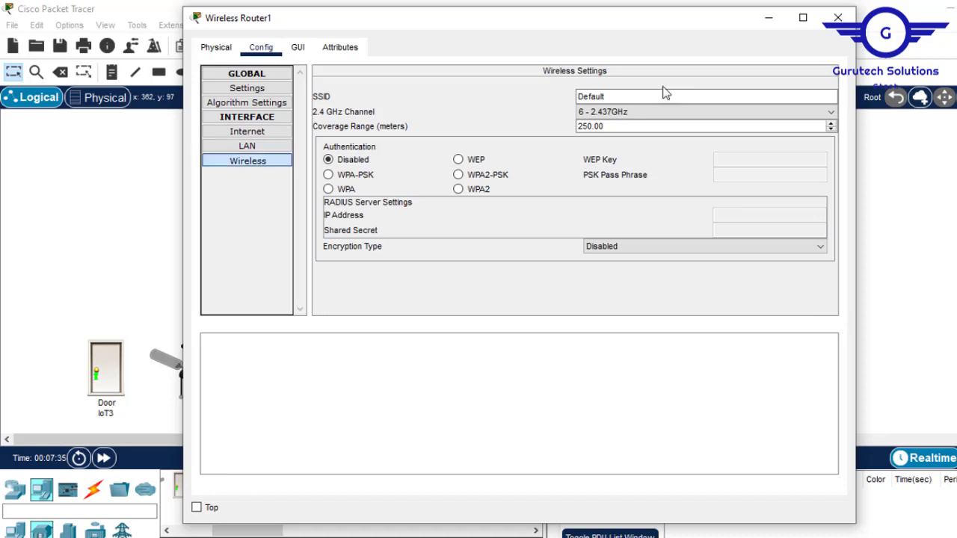
{"action": "left_click", "coordinate": [609, 95]}
{"action": "left_click_drag", "start_coordinate": [609, 95], "coordinate": [512, 89]}
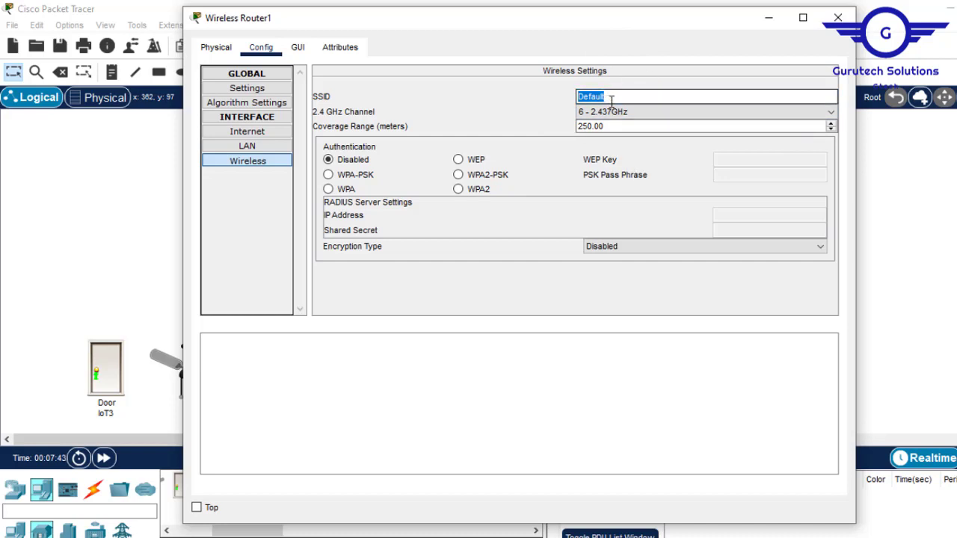
{"action": "type", "text": "IOT-WR"}
{"action": "key", "text": "ctrl+a"}
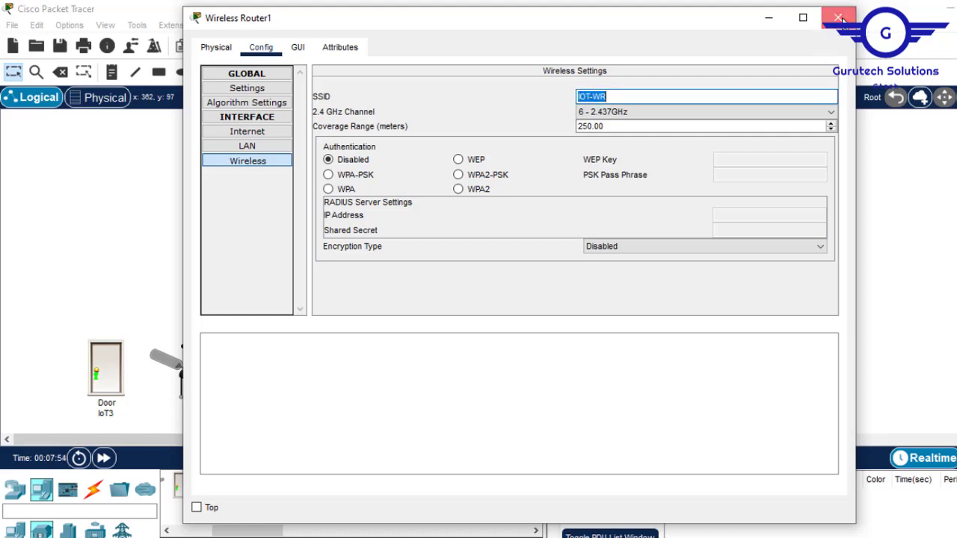
{"action": "left_click", "coordinate": [838, 17]}
Step: Replace the Door IoT3's Wireless0 SSID HomeGateway with IOT-WR
{"action": "left_click", "coordinate": [106, 374]}
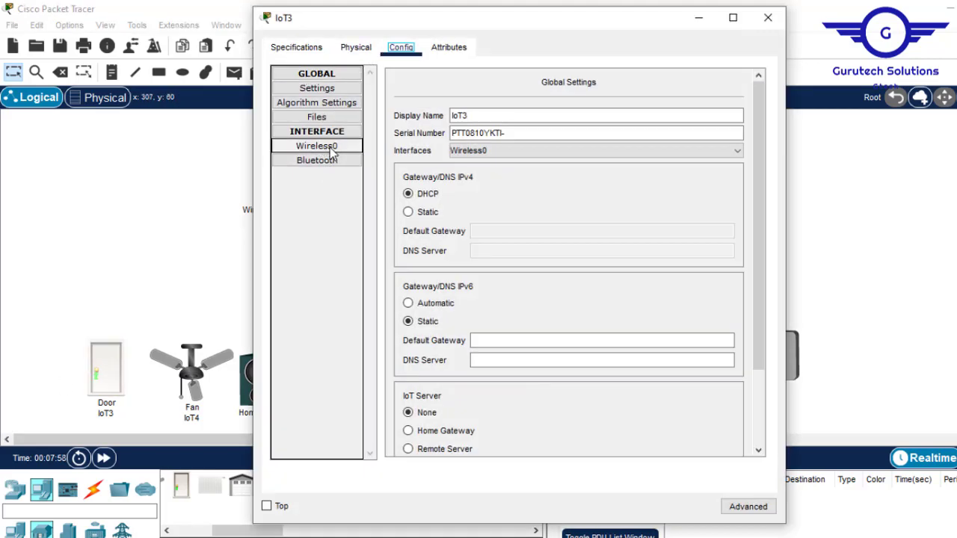
{"action": "left_click", "coordinate": [329, 147]}
{"action": "left_click_drag", "start_coordinate": [642, 145], "coordinate": [508, 138]}
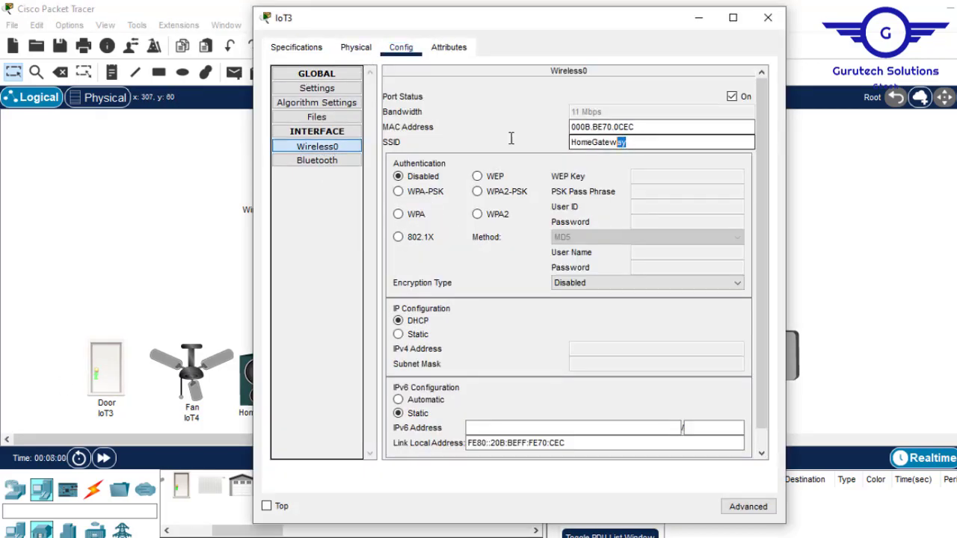
{"action": "type", "text": "IOT-WR"}
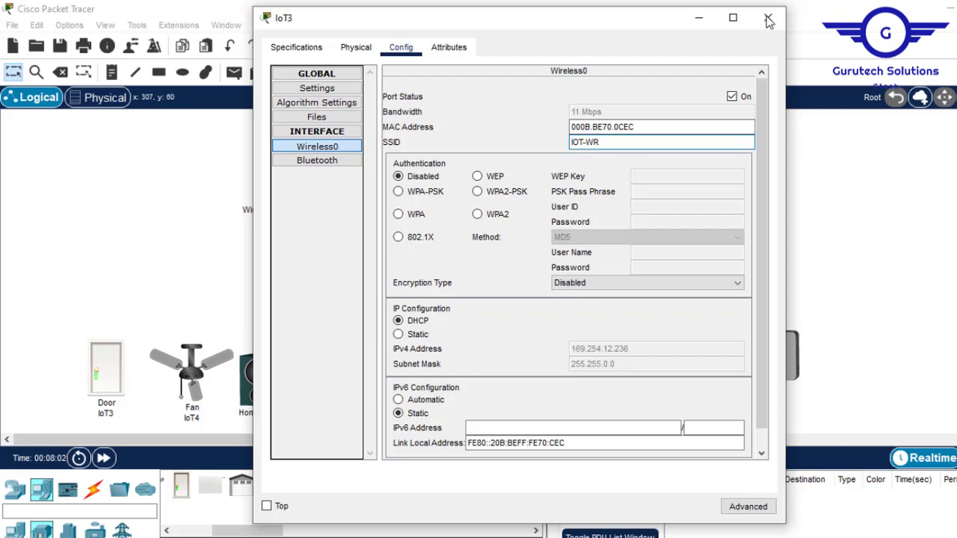
{"action": "left_click", "coordinate": [768, 17]}
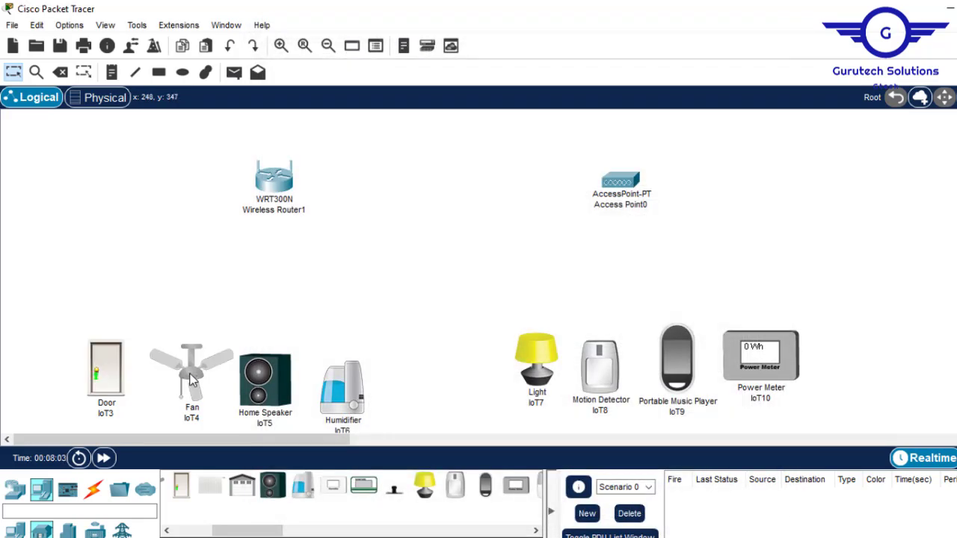
Step: Set the Fan IoT4's Wireless0 SSID to IOT-WR
{"action": "left_click", "coordinate": [192, 381]}
{"action": "left_click", "coordinate": [401, 51]}
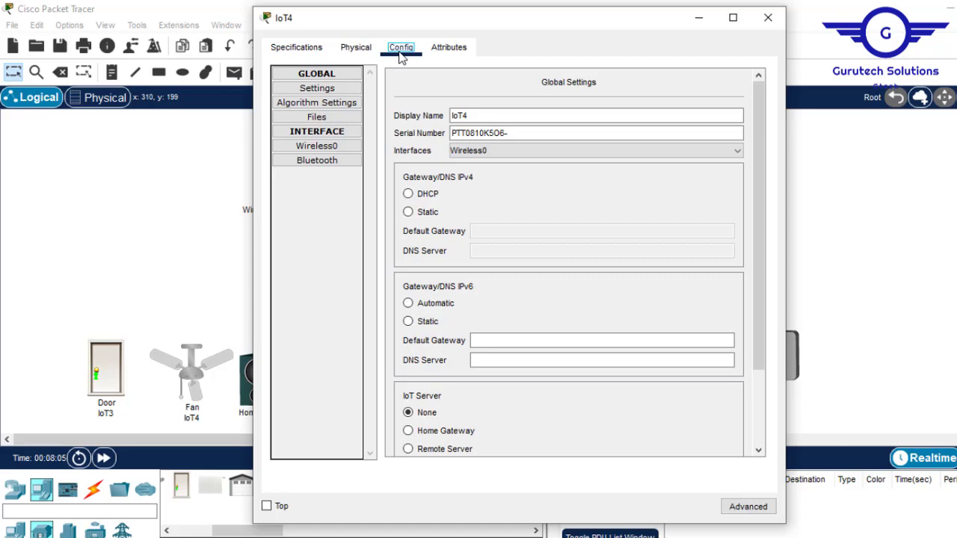
{"action": "left_click", "coordinate": [335, 148]}
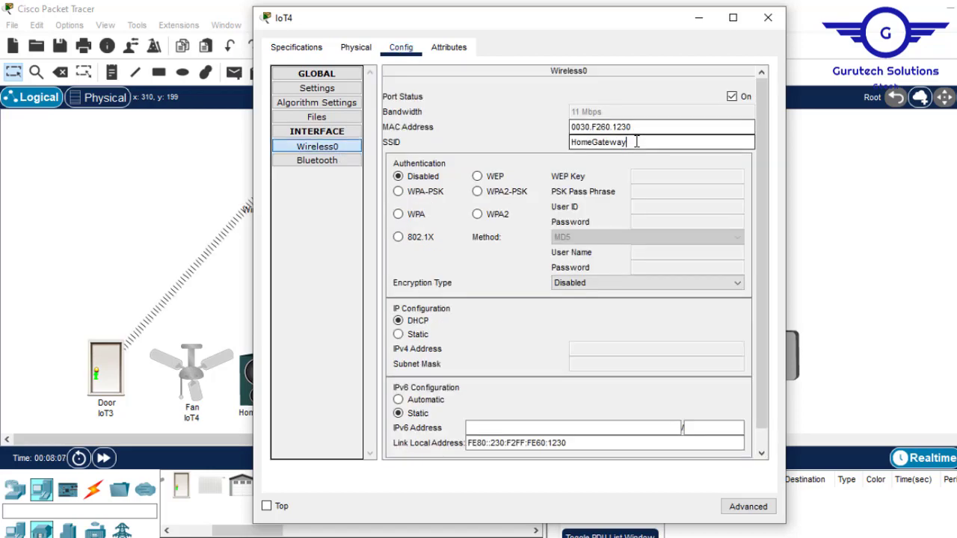
{"action": "double_click", "coordinate": [637, 142]}
{"action": "type", "text": "IOT-WR"}
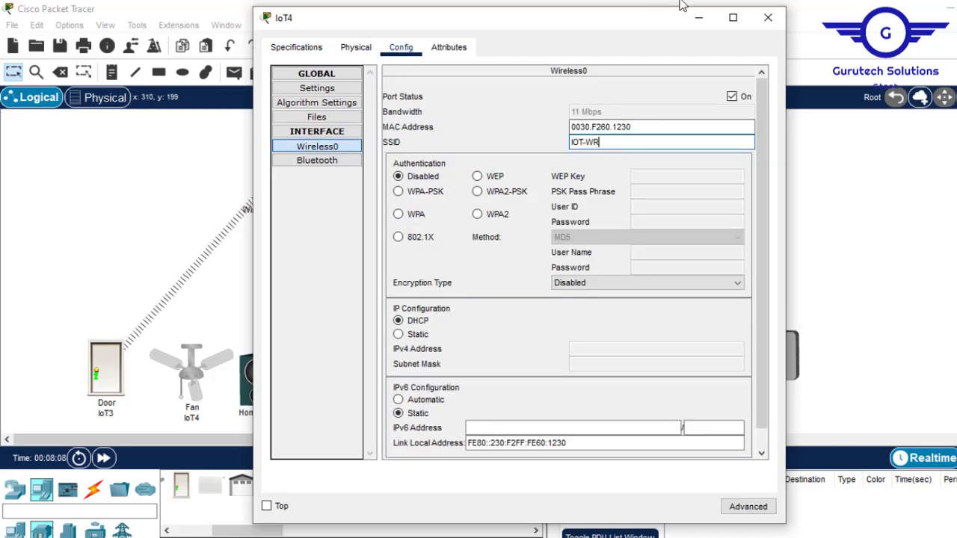
{"action": "left_click", "coordinate": [768, 17]}
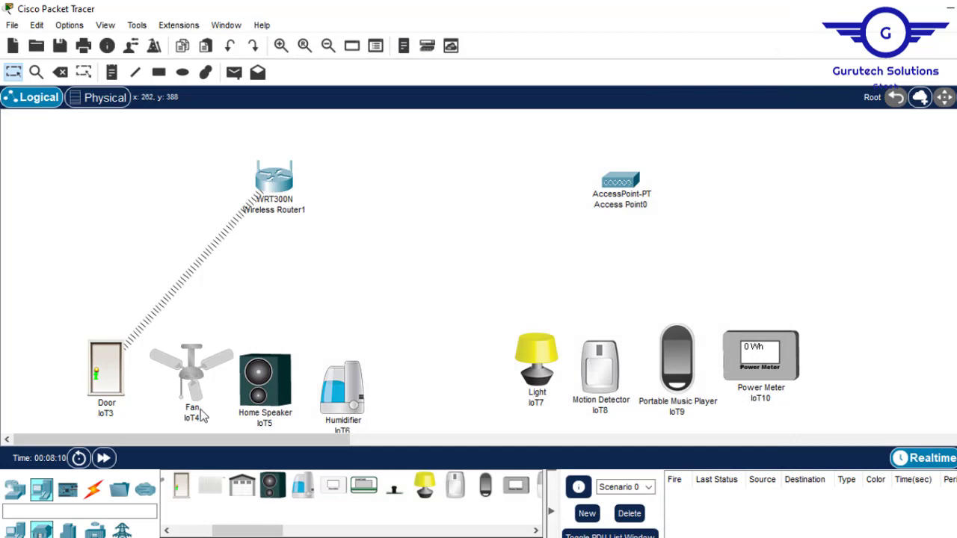
Step: Set the Home Speaker IoT5's Wireless0 SSID to IOT-WR
{"action": "left_click", "coordinate": [260, 382]}
{"action": "left_click", "coordinate": [408, 51]}
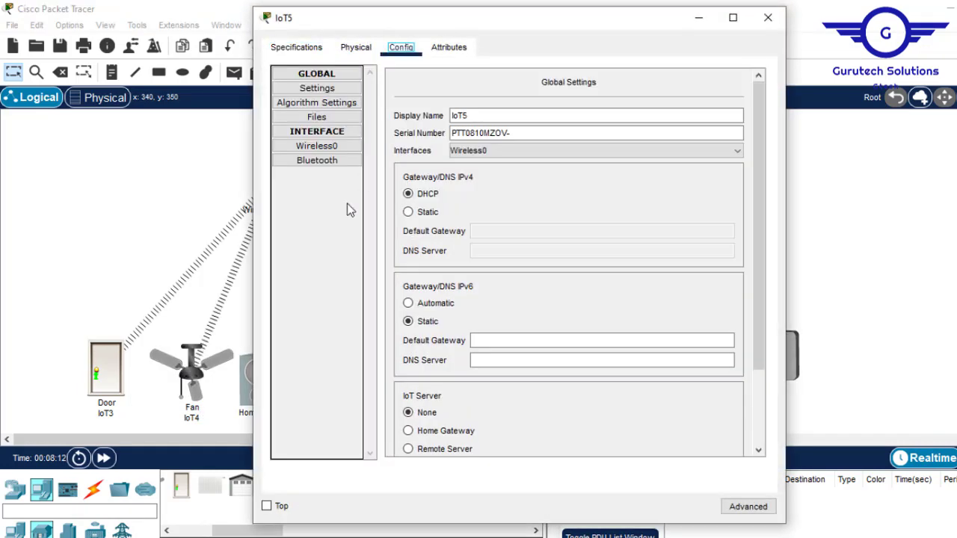
{"action": "left_click", "coordinate": [350, 147]}
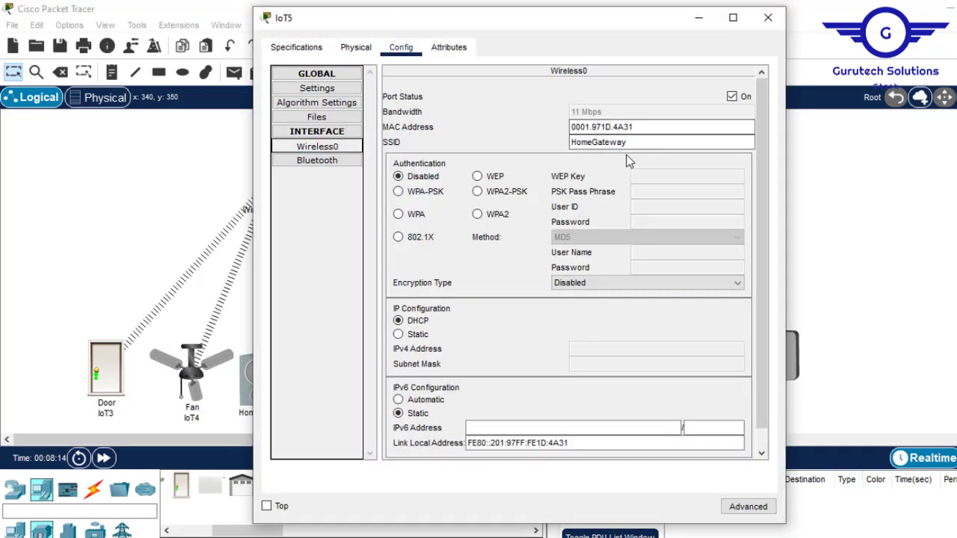
{"action": "left_click_drag", "start_coordinate": [634, 143], "coordinate": [497, 135]}
{"action": "type", "text": "IOT-WR"}
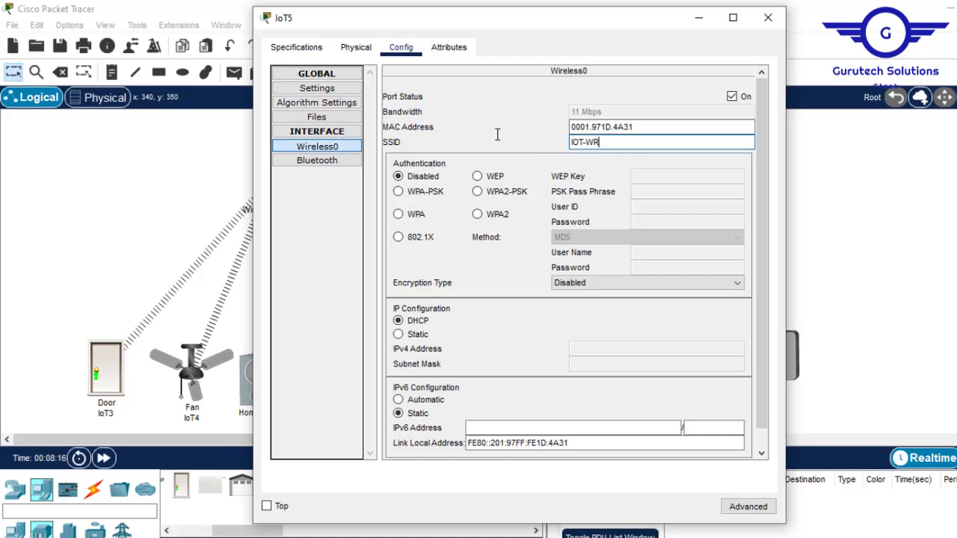
{"action": "left_click", "coordinate": [768, 18]}
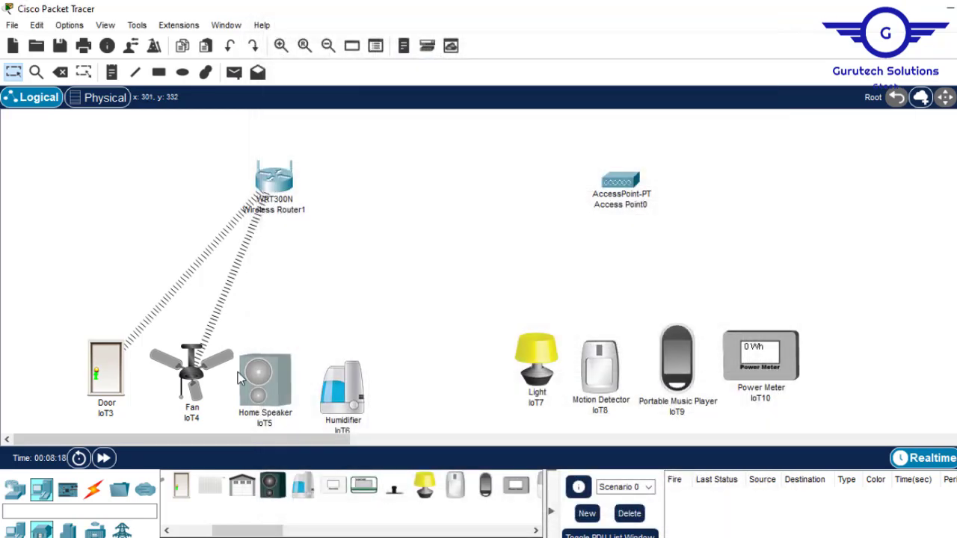
Step: Erase the Humidifier IoT6's HomeGateway SSID on Wireless0 and enter IOT-WR
{"action": "left_click", "coordinate": [348, 388]}
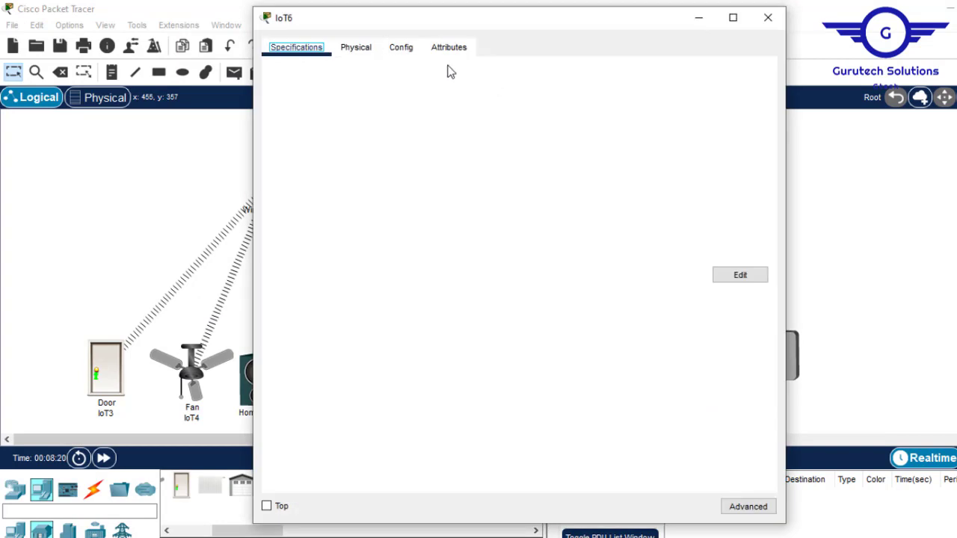
{"action": "left_click", "coordinate": [357, 48]}
{"action": "left_click", "coordinate": [400, 47]}
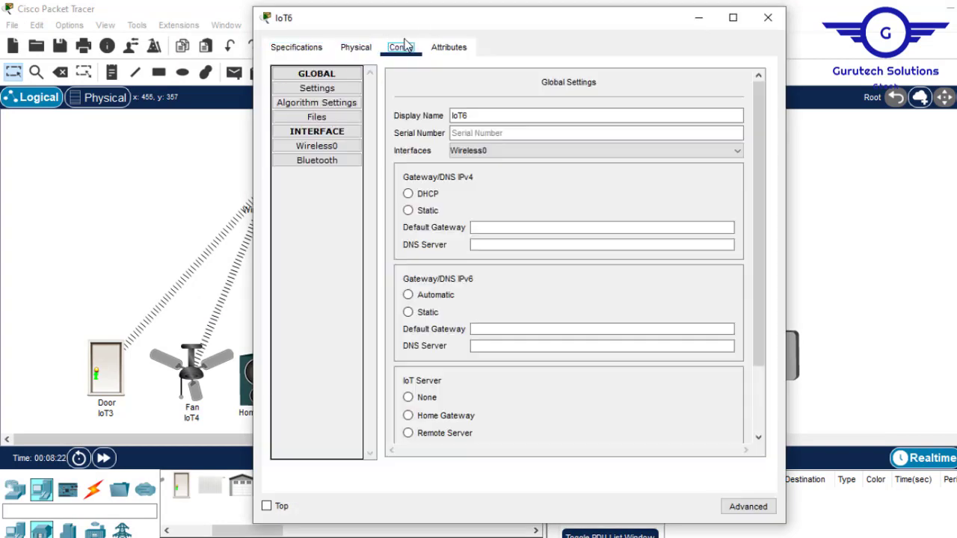
{"action": "left_click", "coordinate": [330, 146]}
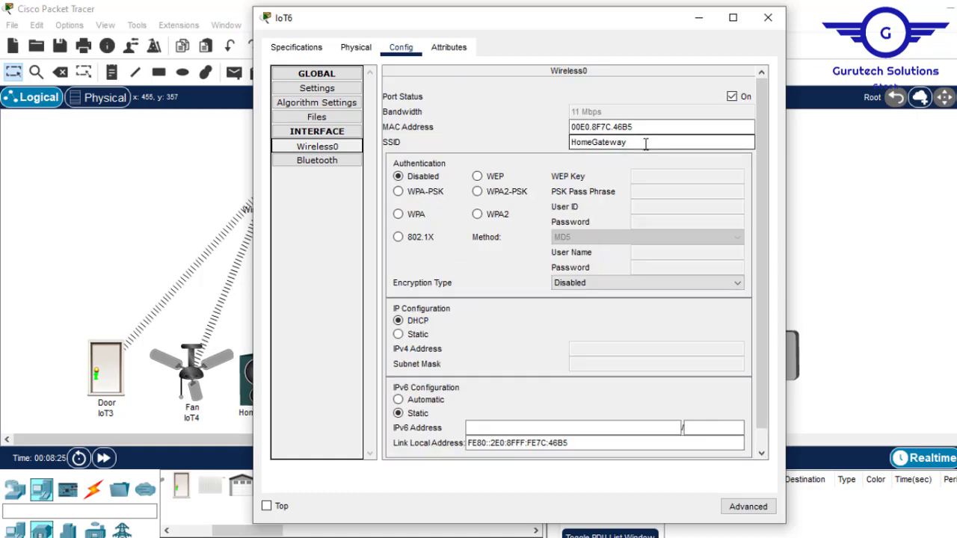
{"action": "left_click_drag", "start_coordinate": [647, 143], "coordinate": [454, 158]}
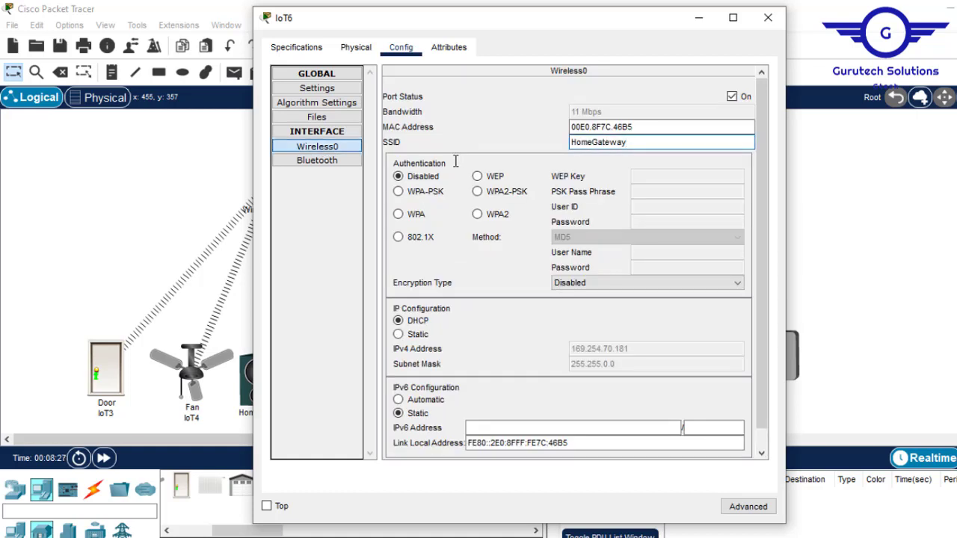
{"action": "key", "text": "BackSpace"}
{"action": "key", "text": "BackSpace"}
{"action": "key", "text": "BackSpace"}
{"action": "key", "text": "BackSpace"}
{"action": "key", "text": "BackSpace"}
{"action": "key", "text": "BackSpace"}
{"action": "key", "text": "BackSpace"}
{"action": "key", "text": "BackSpace"}
{"action": "key", "text": "BackSpace"}
{"action": "type", "text": "IOT-WR"}
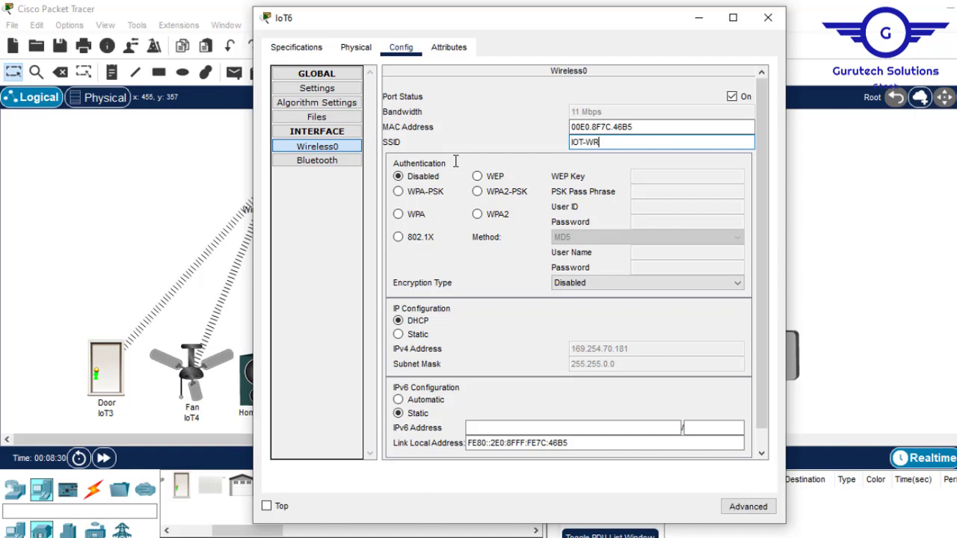
{"action": "left_click", "coordinate": [770, 18]}
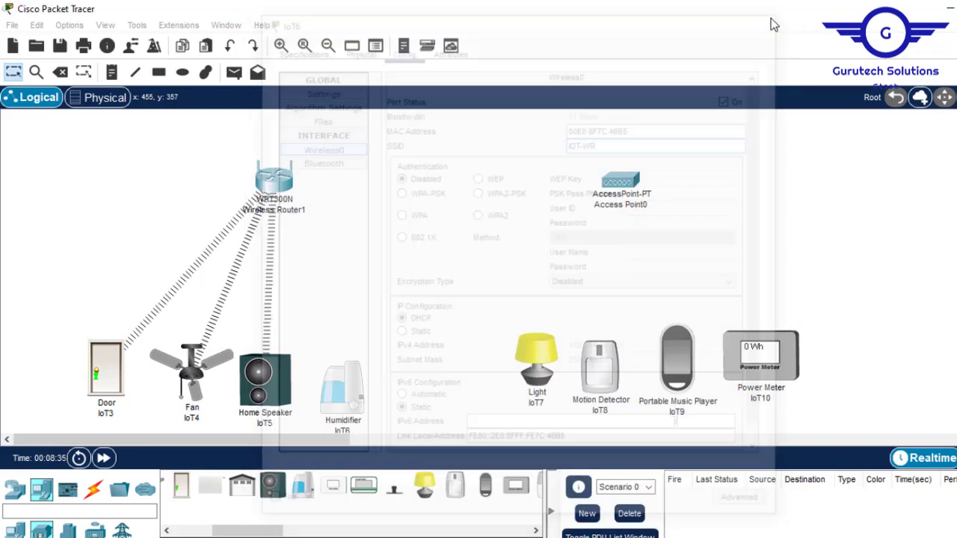
Step: Bring up the Light IoT7's Wireless0 settings, then close the window to show the topology
{"action": "left_click", "coordinate": [552, 361]}
{"action": "left_click", "coordinate": [404, 48]}
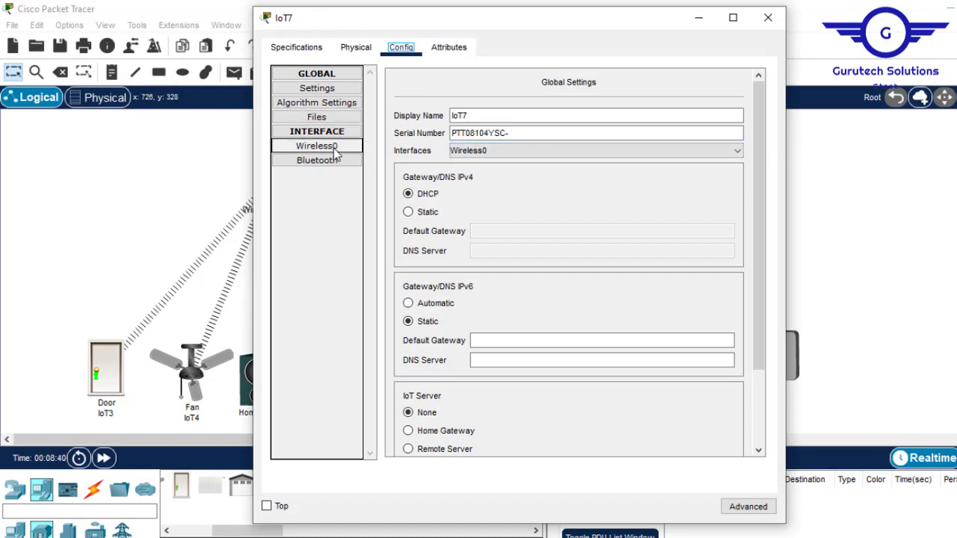
{"action": "left_click", "coordinate": [334, 150]}
{"action": "left_click", "coordinate": [636, 143]}
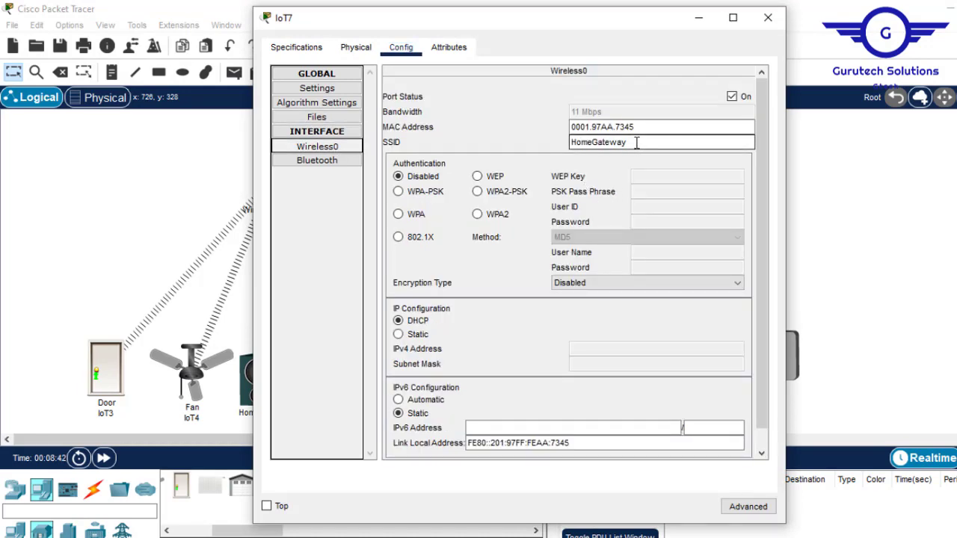
{"action": "left_click", "coordinate": [768, 17]}
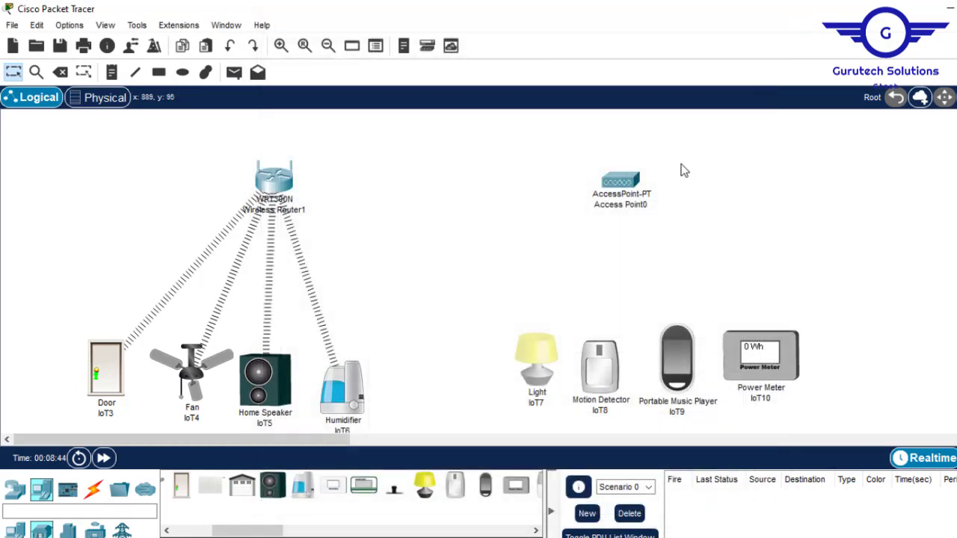
Step: Replace Access Point0's Port 1 SSID 'Default' with IOT-AP
{"action": "left_click", "coordinate": [634, 177]}
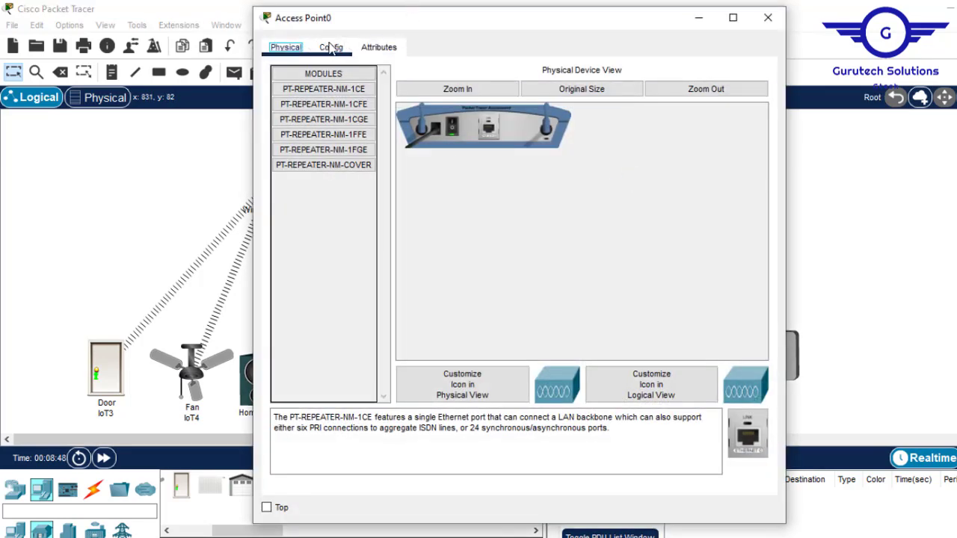
{"action": "left_click", "coordinate": [332, 47]}
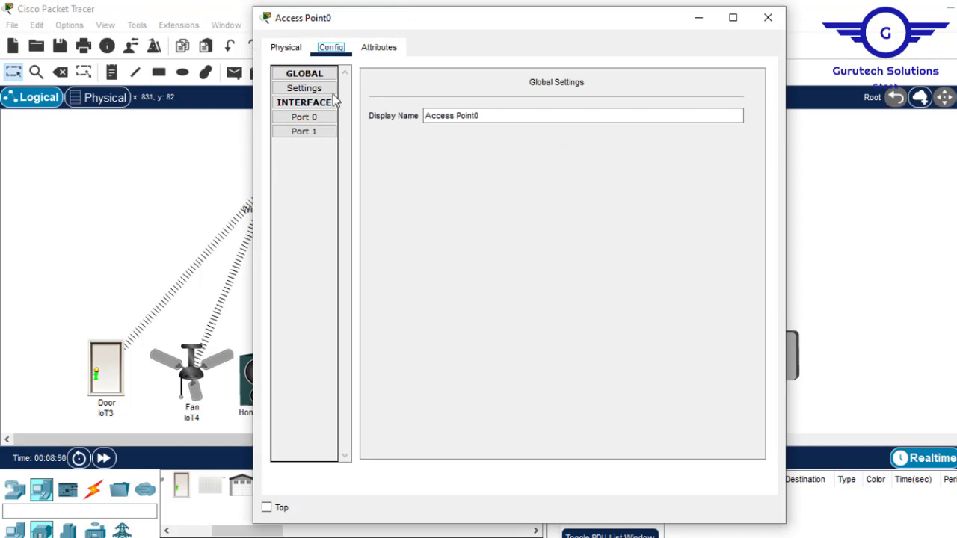
{"action": "left_click", "coordinate": [311, 133]}
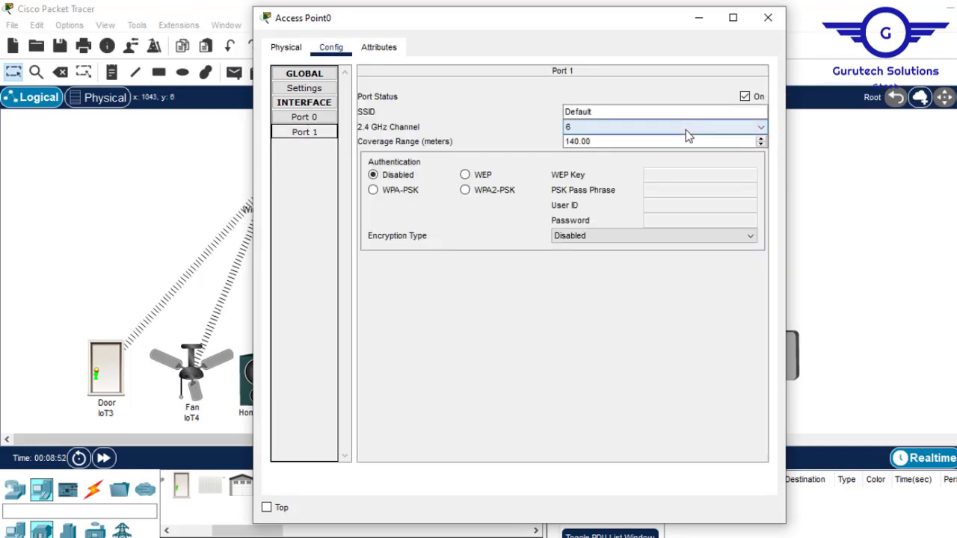
{"action": "left_click_drag", "start_coordinate": [603, 111], "coordinate": [487, 103]}
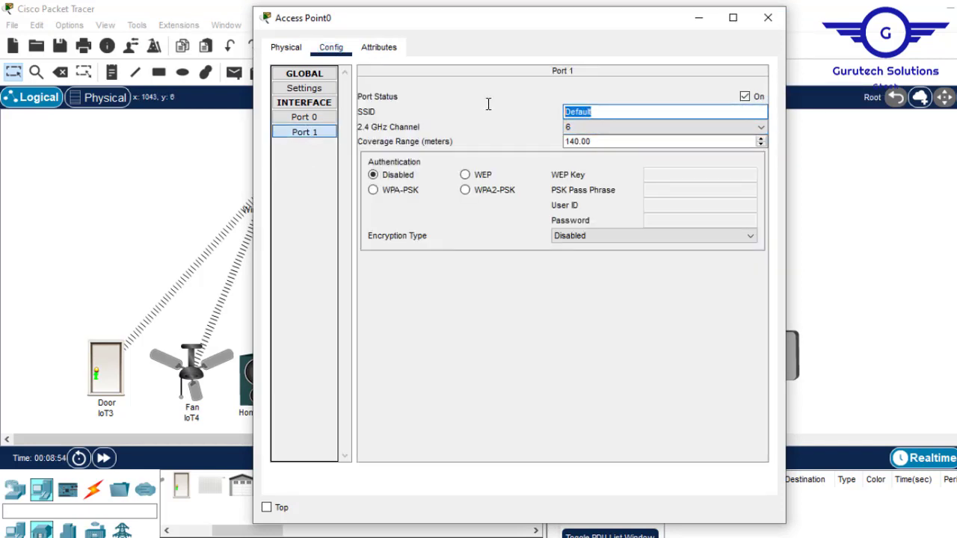
{"action": "type", "text": "IOT-WR"}
{"action": "key", "text": "ctrl+a"}
Step: Change the Light IoT7's Wireless0 SSID from HomeGateway to IOT-AP
{"action": "left_click", "coordinate": [768, 17]}
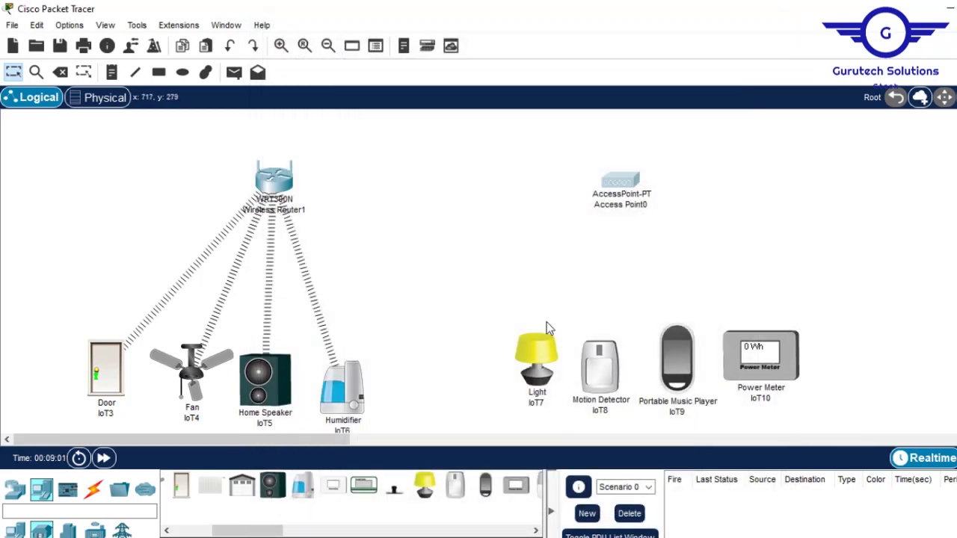
{"action": "left_click", "coordinate": [539, 364]}
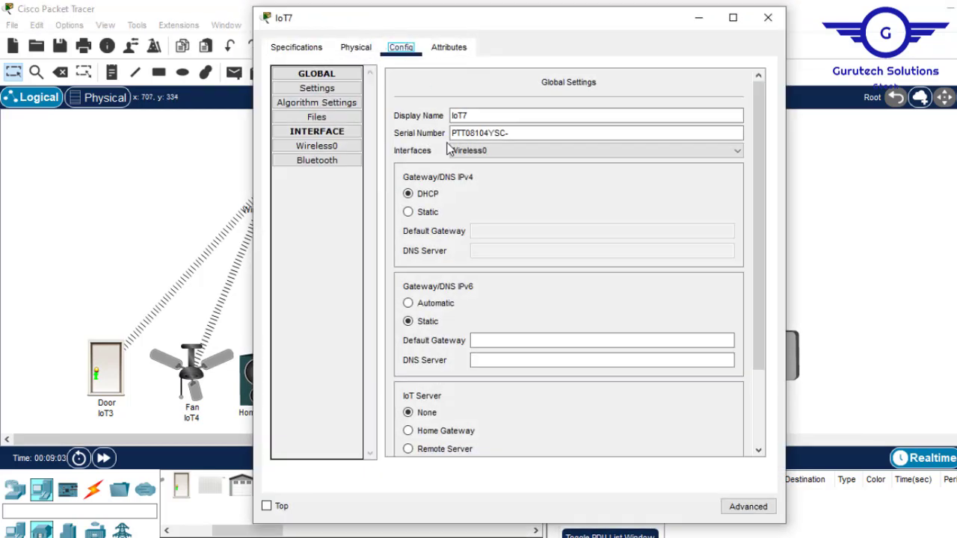
{"action": "left_click", "coordinate": [323, 163]}
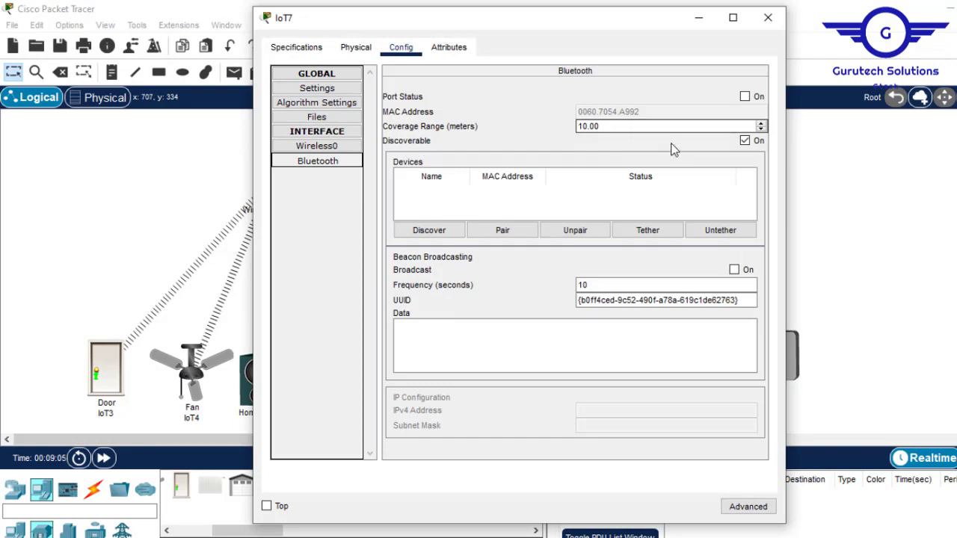
{"action": "left_click", "coordinate": [346, 150]}
{"action": "left_click", "coordinate": [632, 142]}
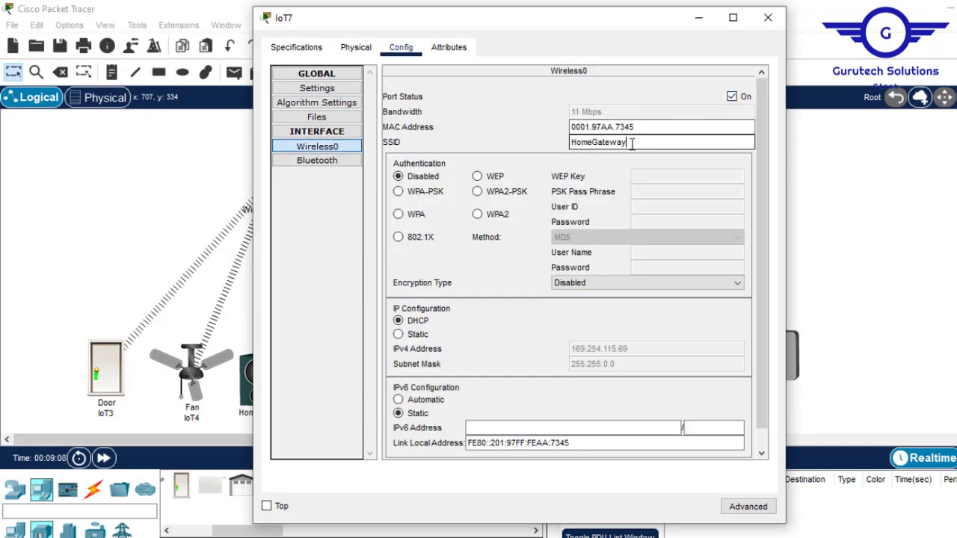
{"action": "double_click", "coordinate": [632, 143]}
{"action": "type", "text": "IOT-AP"}
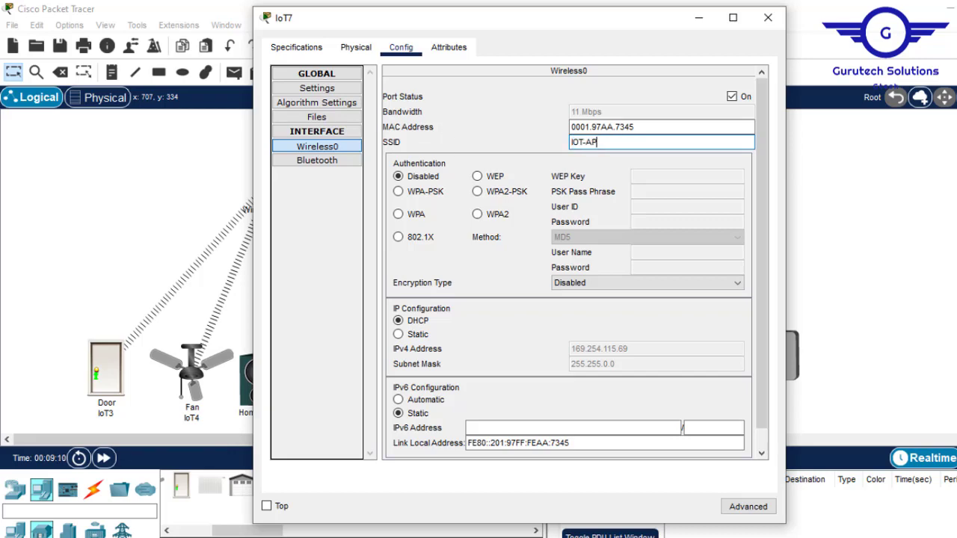
{"action": "left_click", "coordinate": [768, 17]}
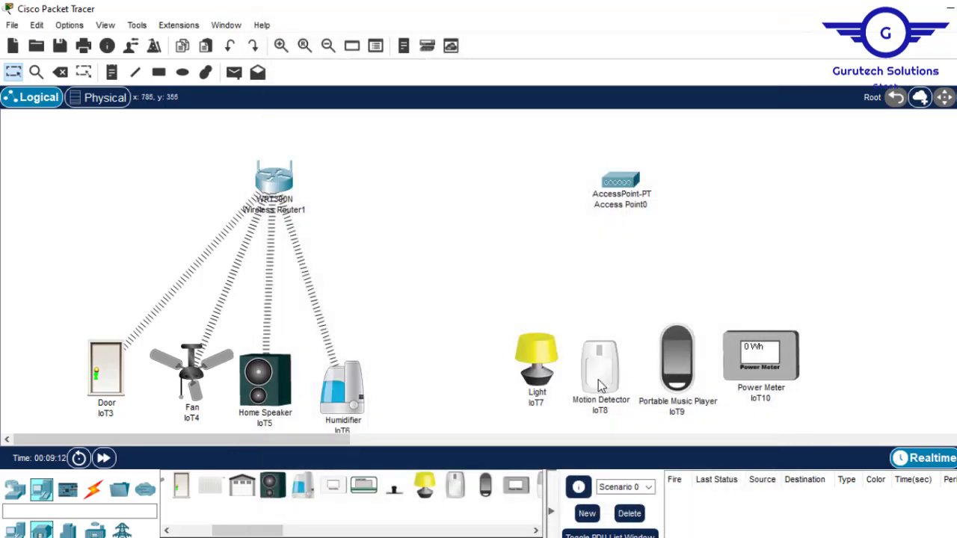
Step: Set Motion Detector IoT8's Wireless0 SSID to IOT-AP, then bring up Portable Music Player IoT9's settings
{"action": "left_click", "coordinate": [598, 379]}
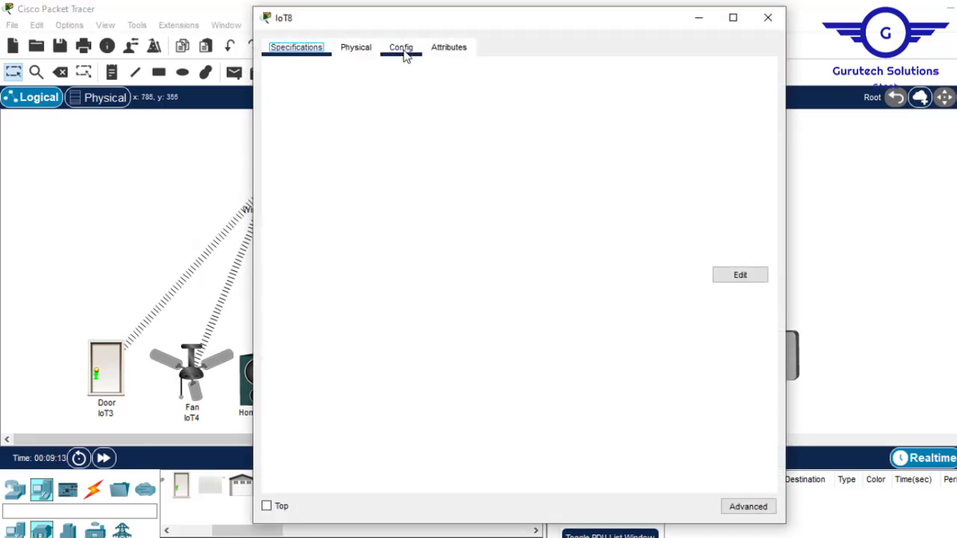
{"action": "left_click", "coordinate": [402, 51]}
{"action": "left_click", "coordinate": [322, 147]}
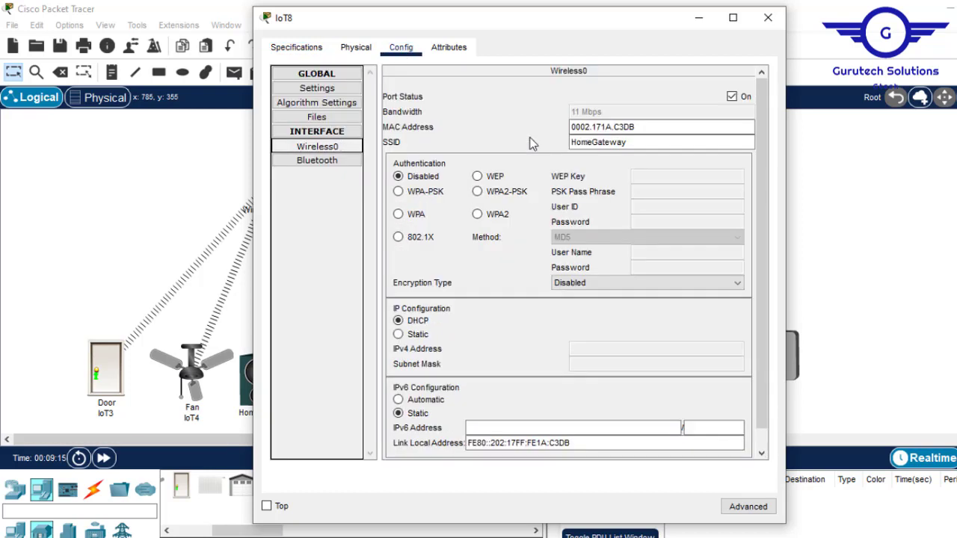
{"action": "left_click_drag", "start_coordinate": [629, 142], "coordinate": [504, 137]}
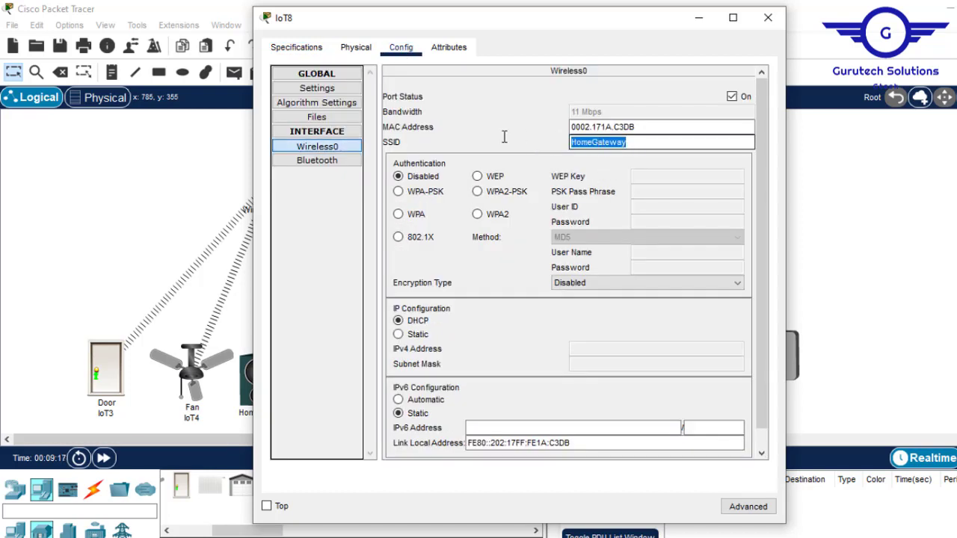
{"action": "type", "text": "IOT-AP"}
{"action": "left_click", "coordinate": [768, 17]}
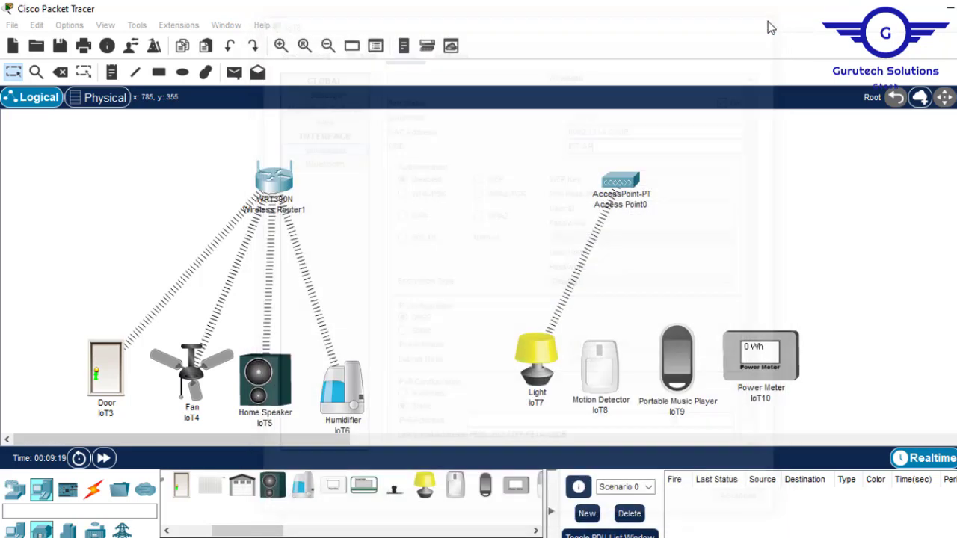
{"action": "left_click", "coordinate": [685, 332]}
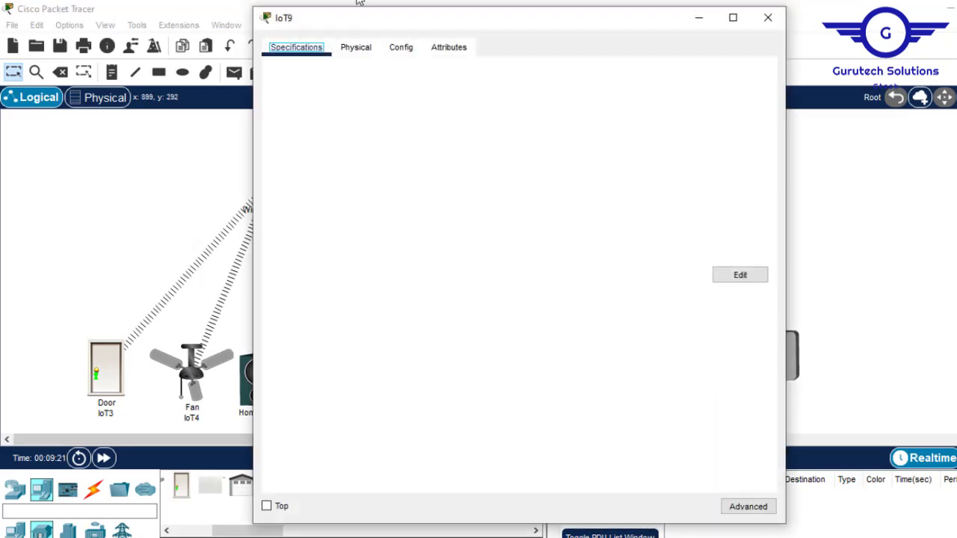
Step: Change Music Player IoT9's Wireless0 SSID from HomeGateway to IOT-AP
{"action": "left_click", "coordinate": [363, 49]}
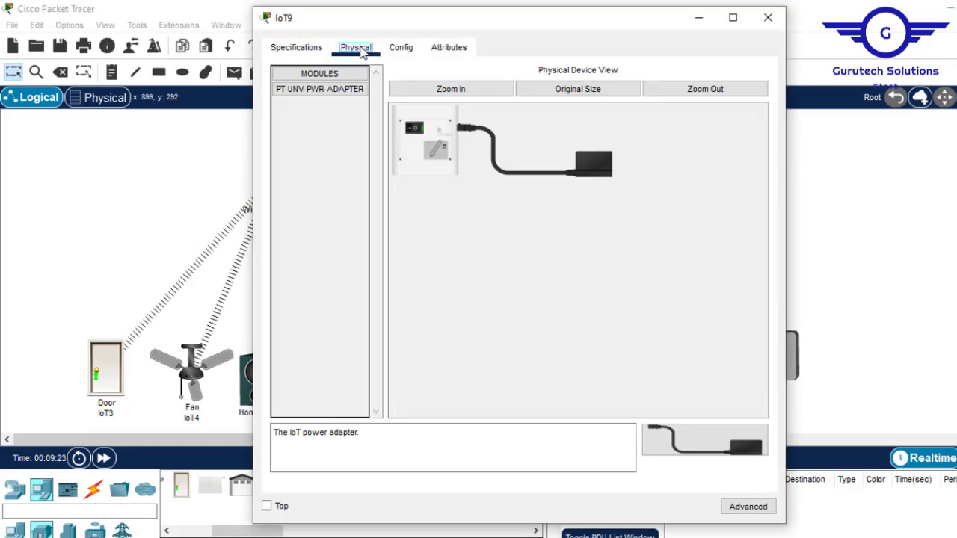
{"action": "left_click", "coordinate": [401, 50]}
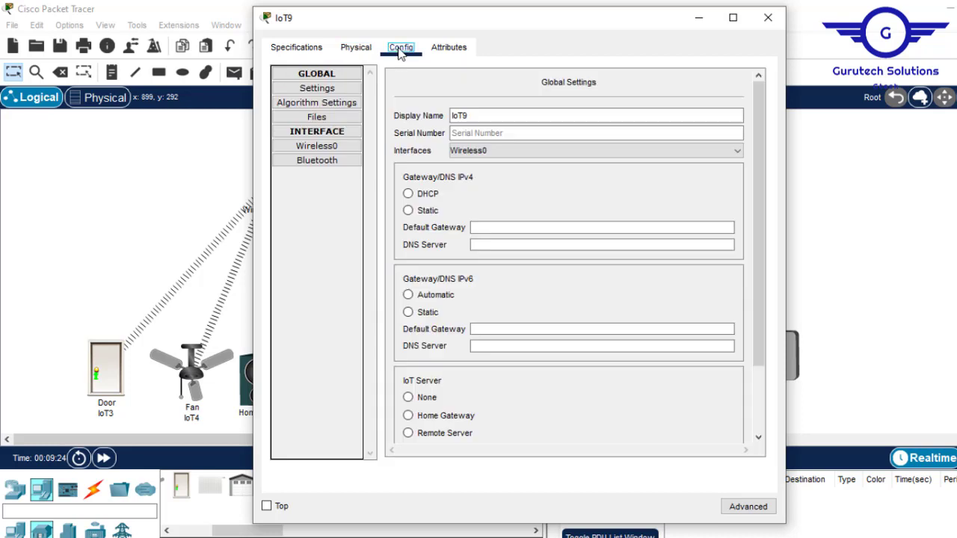
{"action": "left_click", "coordinate": [333, 147]}
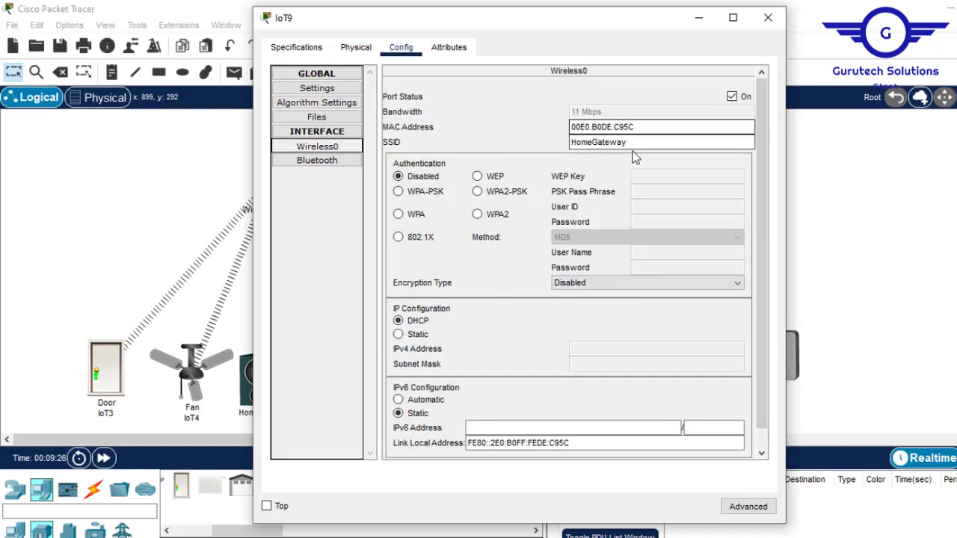
{"action": "left_click_drag", "start_coordinate": [624, 142], "coordinate": [459, 135]}
{"action": "type", "text": "IOT-AP"}
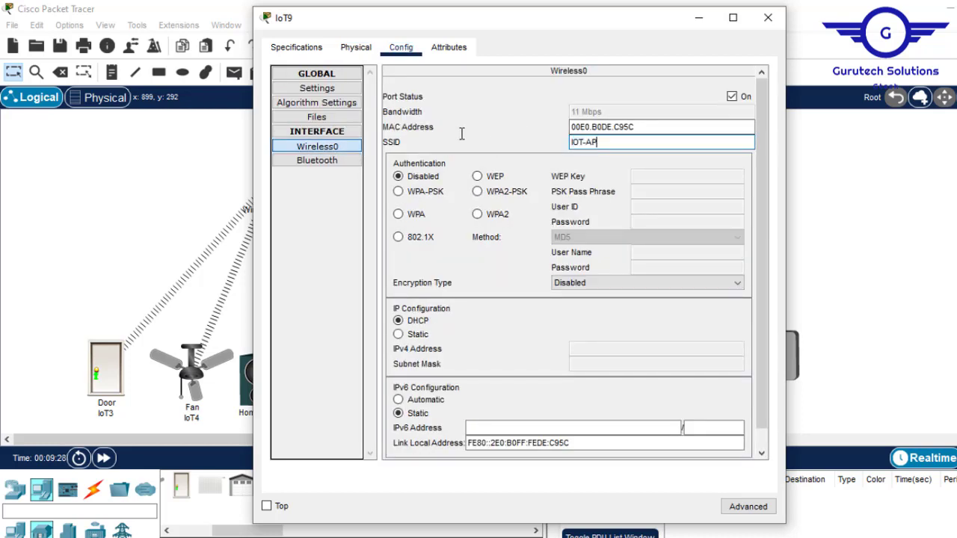
{"action": "left_click", "coordinate": [768, 18]}
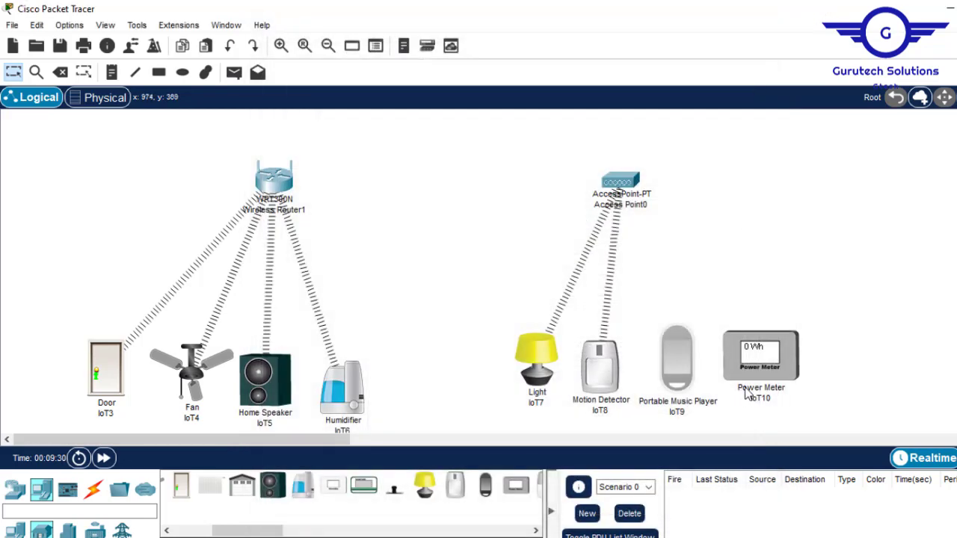
Step: Set Power Meter IoT10's Wireless0 SSID to IOT-AP, then show the End Devices catalogue
{"action": "left_click", "coordinate": [774, 366]}
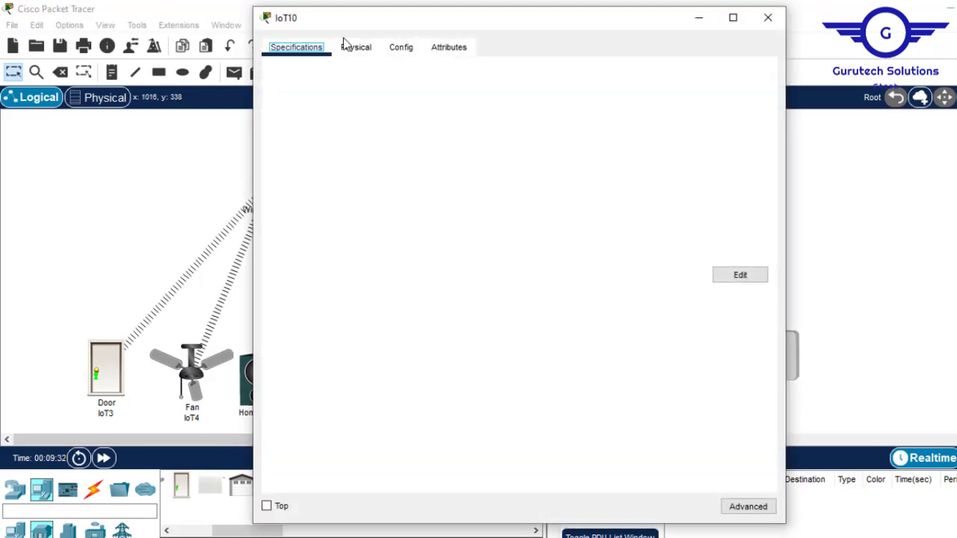
{"action": "left_click", "coordinate": [408, 52]}
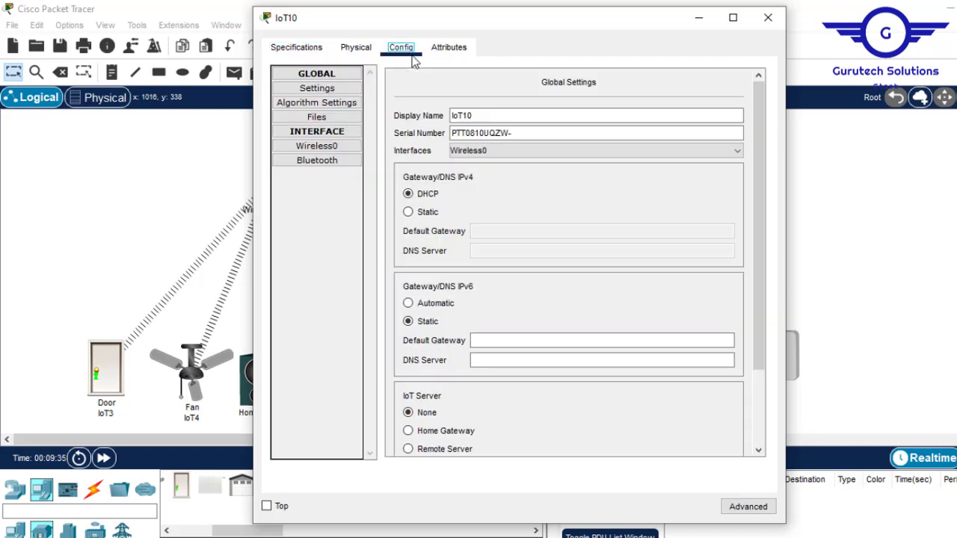
{"action": "left_click", "coordinate": [337, 147]}
{"action": "left_click", "coordinate": [632, 143]}
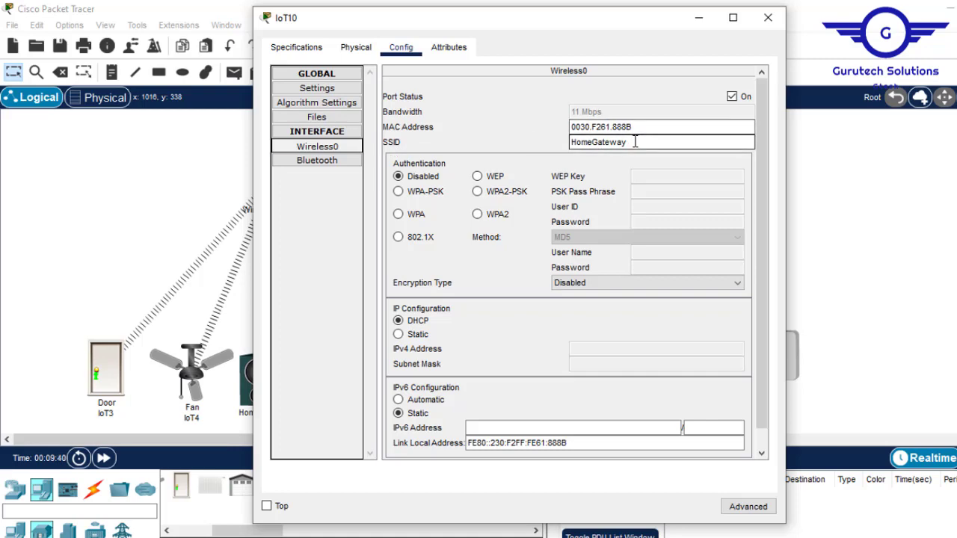
{"action": "left_click_drag", "start_coordinate": [632, 142], "coordinate": [478, 143]}
{"action": "type", "text": "IOT-AP"}
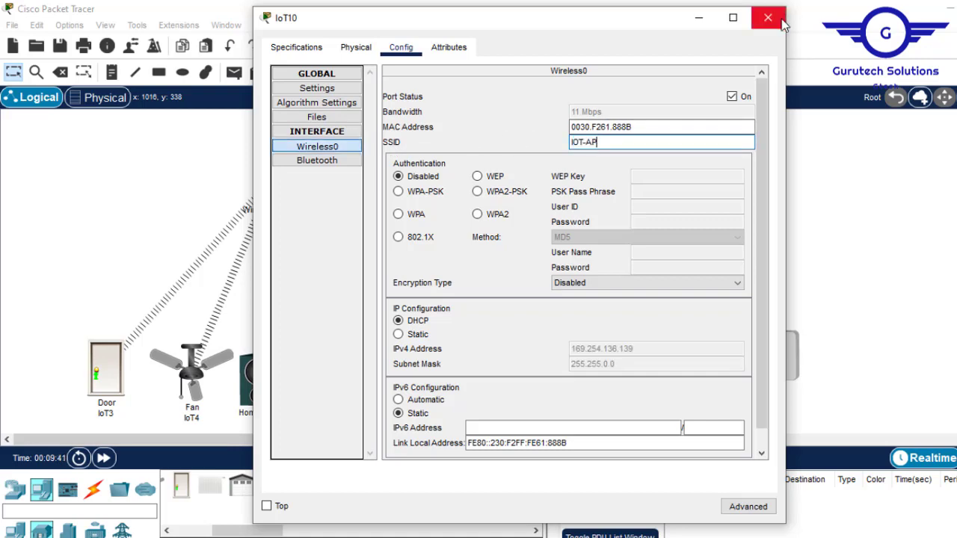
{"action": "left_click", "coordinate": [771, 23]}
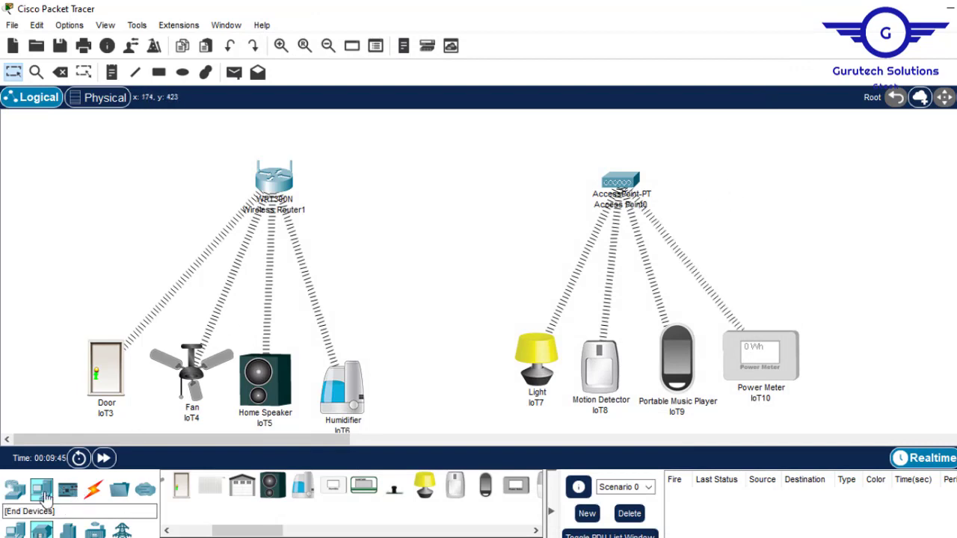
{"action": "left_click", "coordinate": [15, 493]}
Step: Place two Tablet PCs on the canvas, one beside the router and one near the access point
{"action": "left_click", "coordinate": [41, 491]}
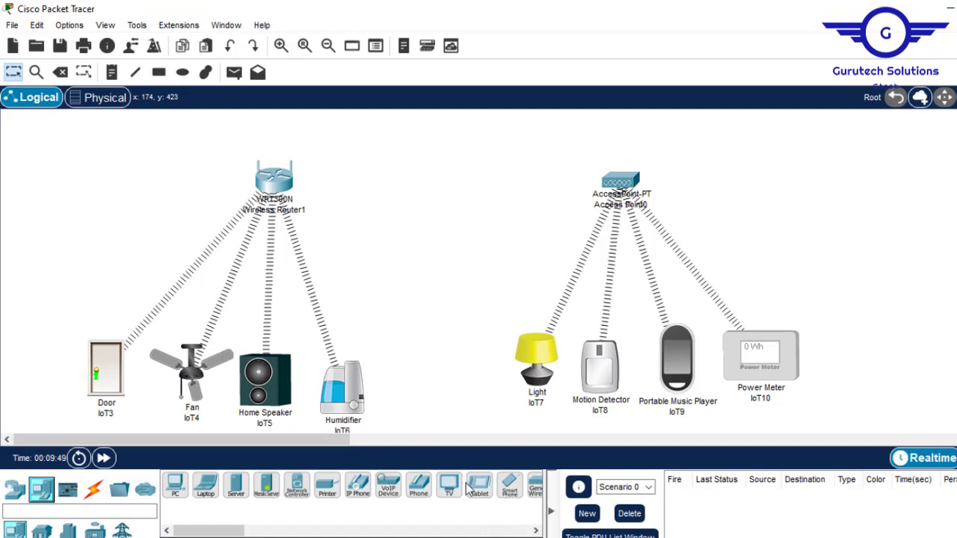
{"action": "left_click_drag", "start_coordinate": [476, 492], "coordinate": [388, 209]}
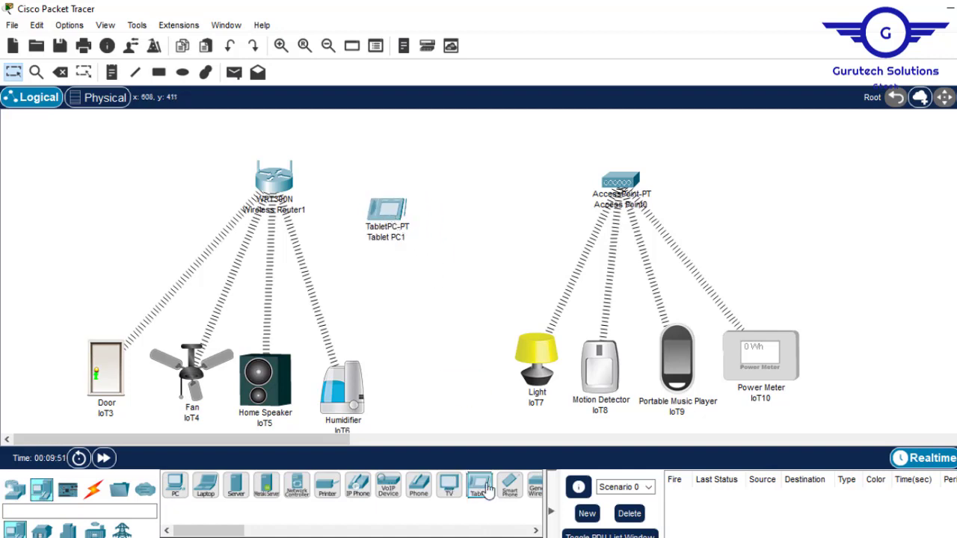
{"action": "left_click_drag", "start_coordinate": [481, 502], "coordinate": [797, 190]}
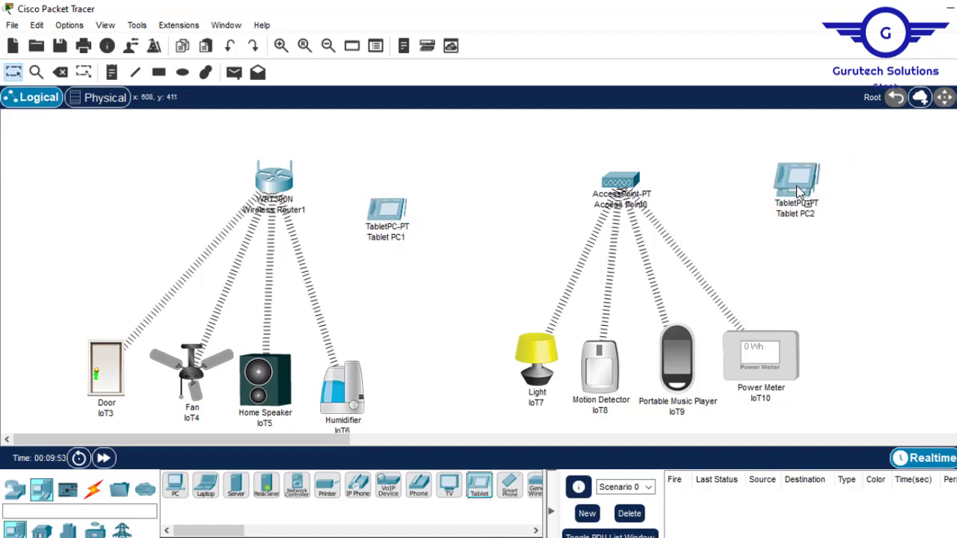
Step: Set Tablet PC1's Wireless0 SSID to IOT-WR
{"action": "double_click", "coordinate": [390, 211]}
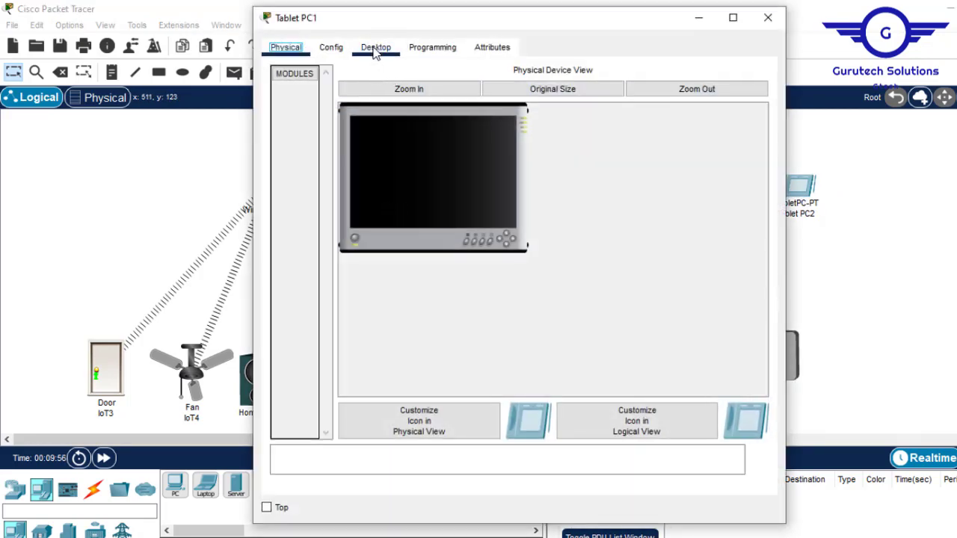
{"action": "left_click", "coordinate": [332, 47]}
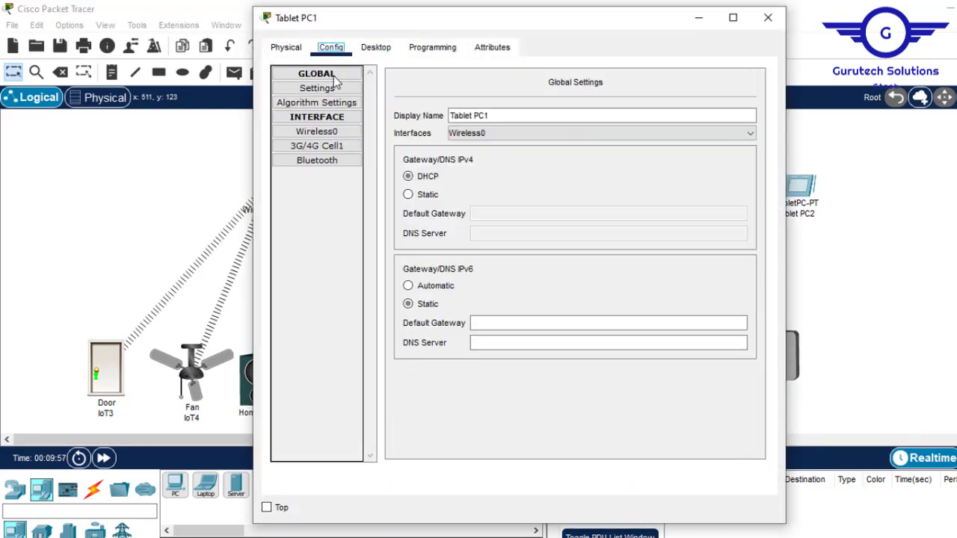
{"action": "left_click", "coordinate": [335, 132]}
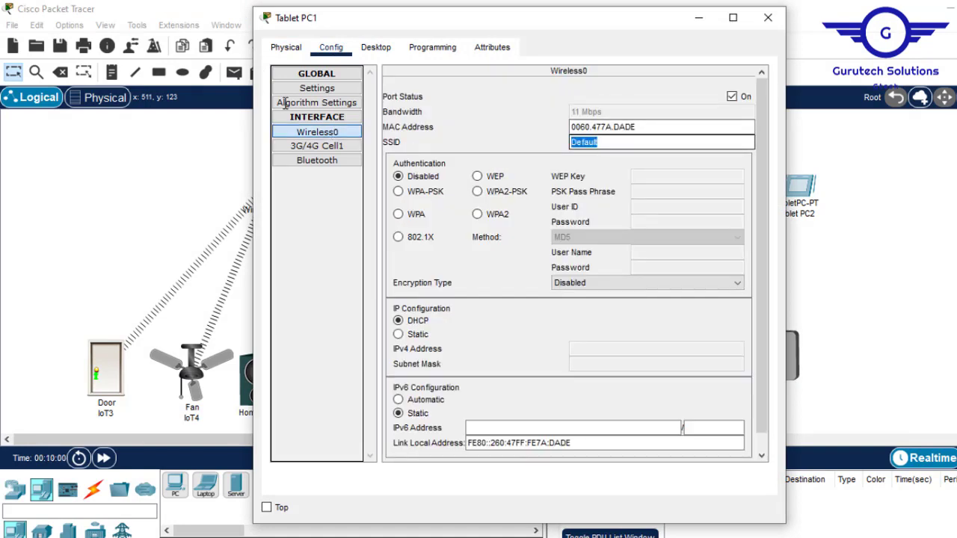
{"action": "type", "text": "IOT-AP"}
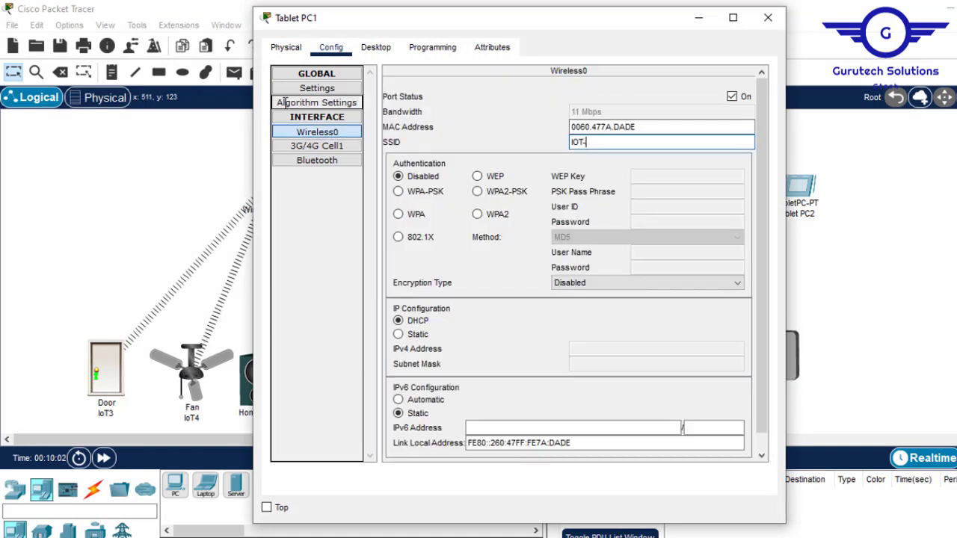
{"action": "type", "text": "WR"}
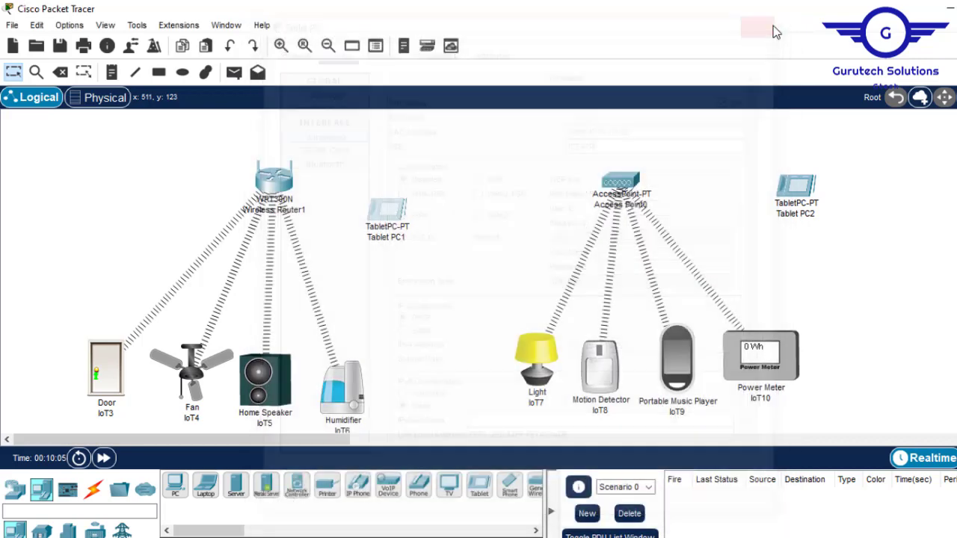
{"action": "left_click", "coordinate": [768, 17]}
Step: Set Tablet PC2's Wireless0 SSID to IOT-AP
{"action": "left_click", "coordinate": [797, 187]}
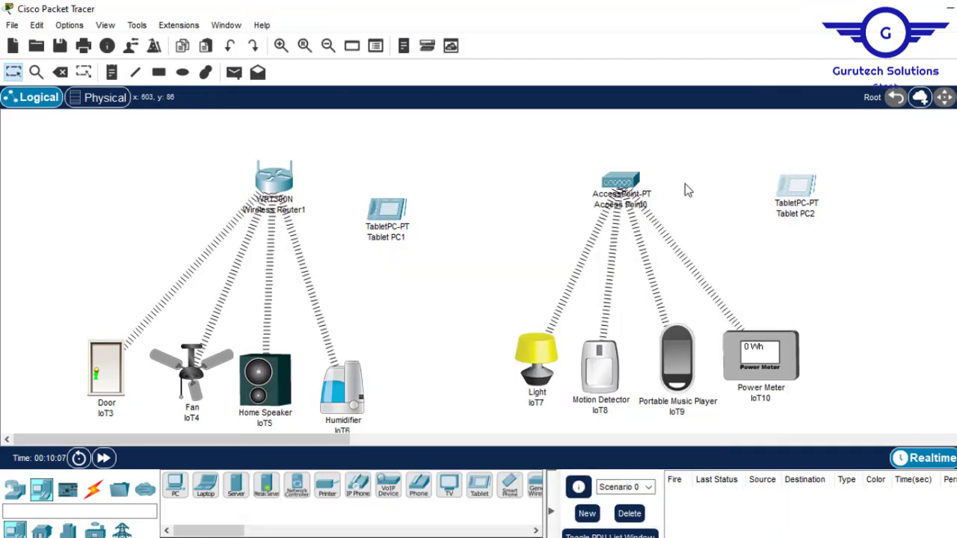
{"action": "left_click", "coordinate": [797, 196]}
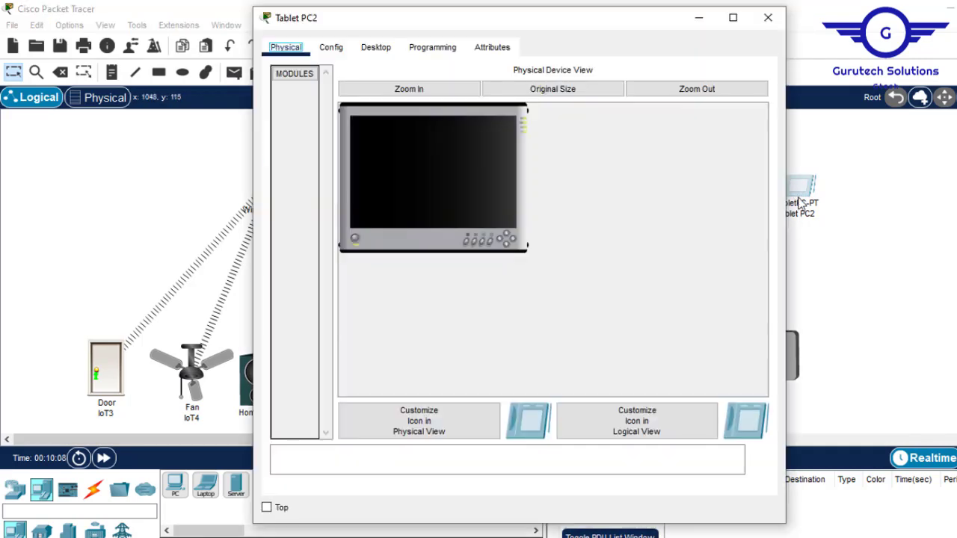
{"action": "left_click", "coordinate": [339, 51]}
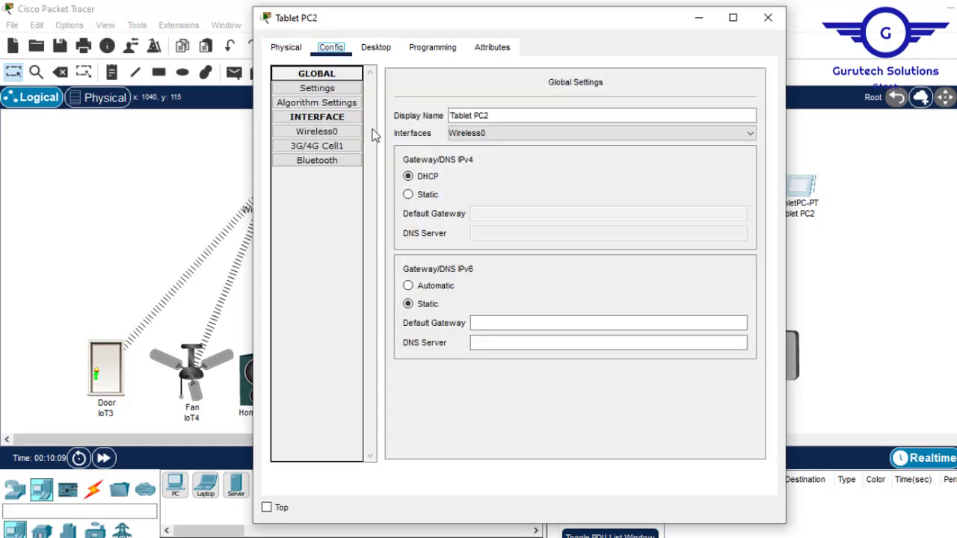
{"action": "left_click", "coordinate": [335, 132]}
{"action": "double_click", "coordinate": [591, 142]}
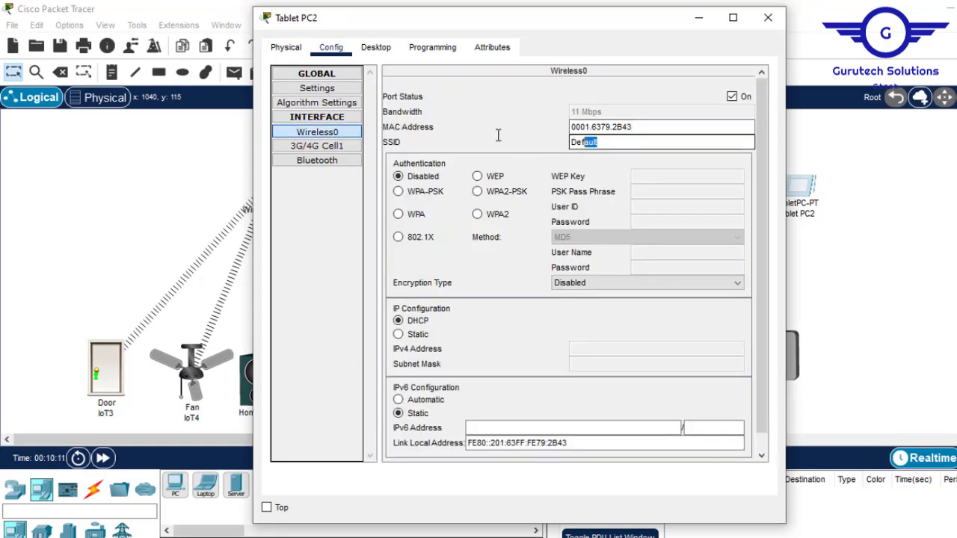
{"action": "type", "text": "IOT-AP"}
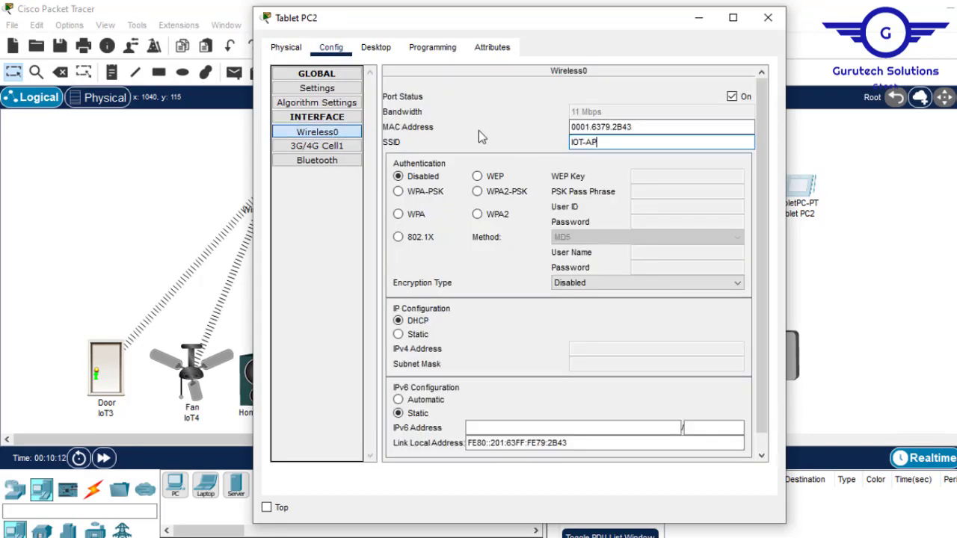
{"action": "left_click", "coordinate": [767, 18]}
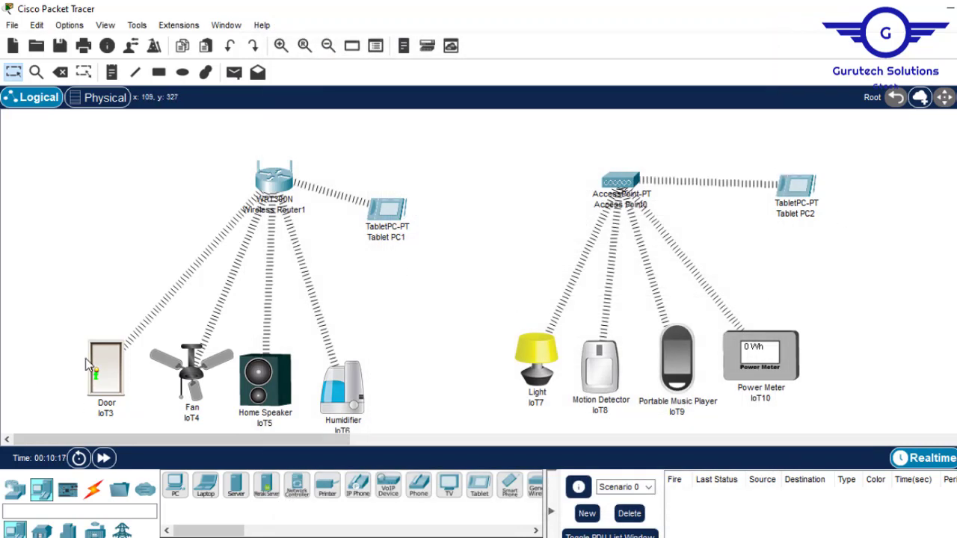
{"action": "mouse_move", "coordinate": [113, 366]}
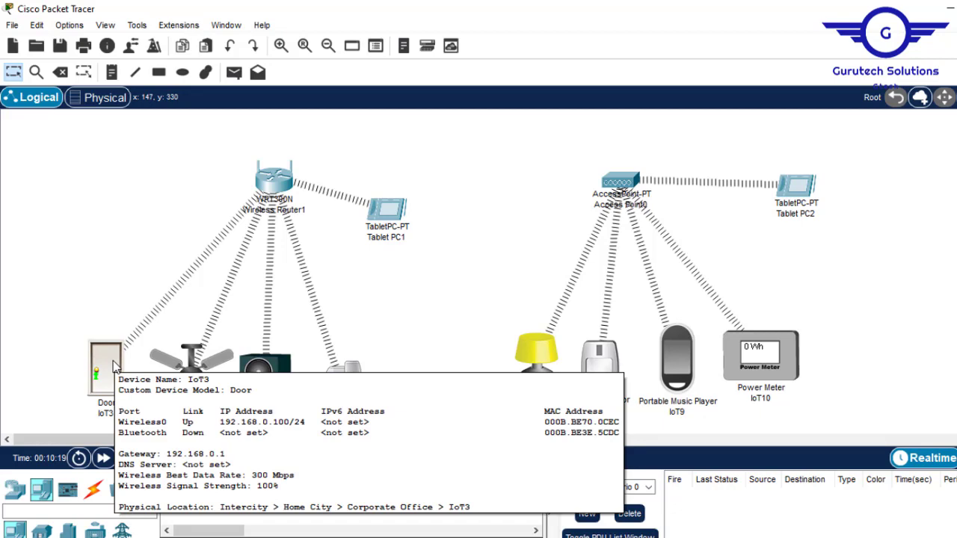
{"action": "mouse_move", "coordinate": [193, 382]}
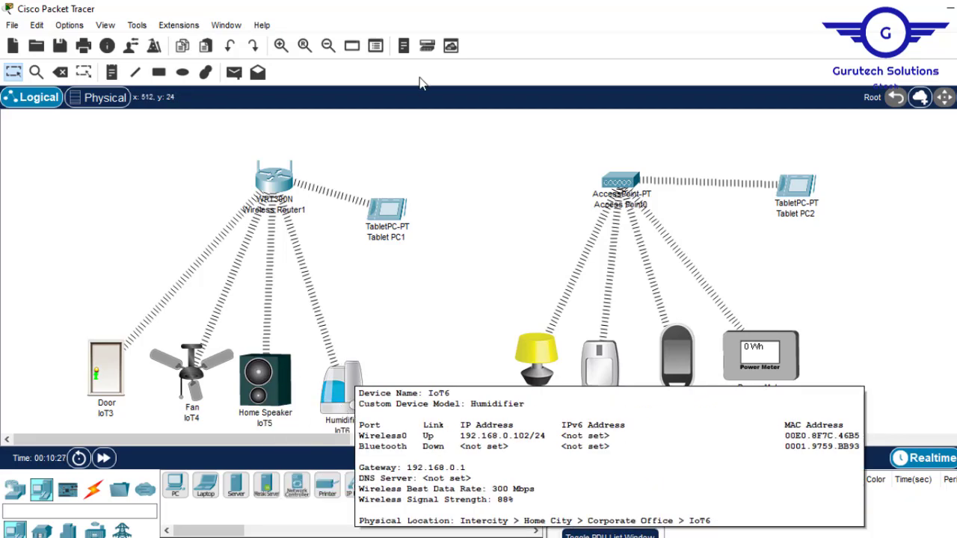
{"action": "mouse_move", "coordinate": [391, 217]}
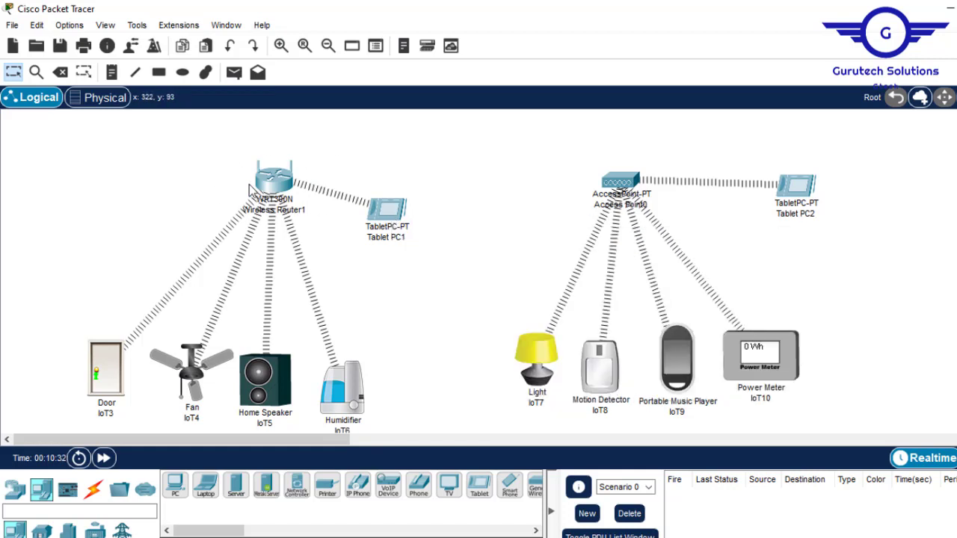
{"action": "mouse_move", "coordinate": [253, 193]}
{"action": "mouse_move", "coordinate": [546, 371]}
{"action": "mouse_move", "coordinate": [552, 351]}
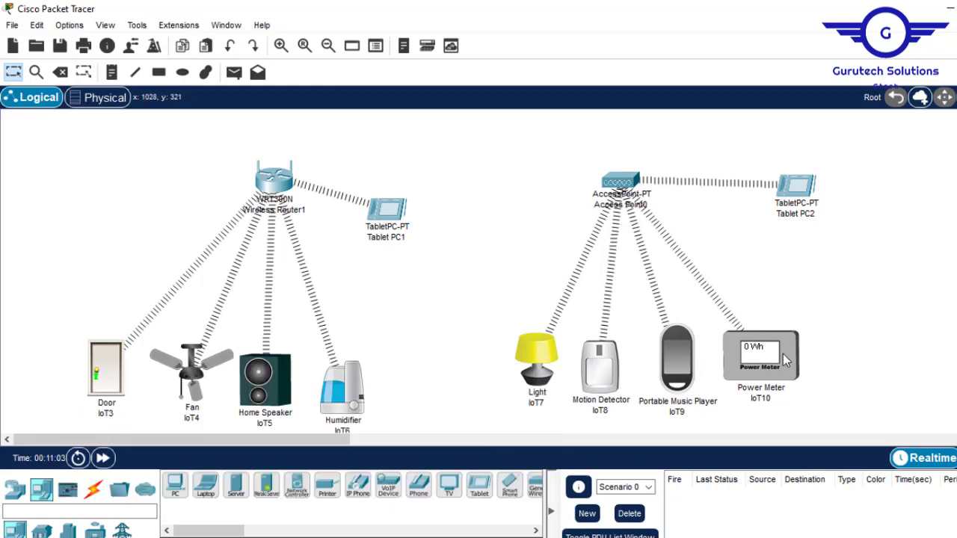
{"action": "mouse_move", "coordinate": [786, 360]}
{"action": "left_click", "coordinate": [111, 378], "text": "alt"}
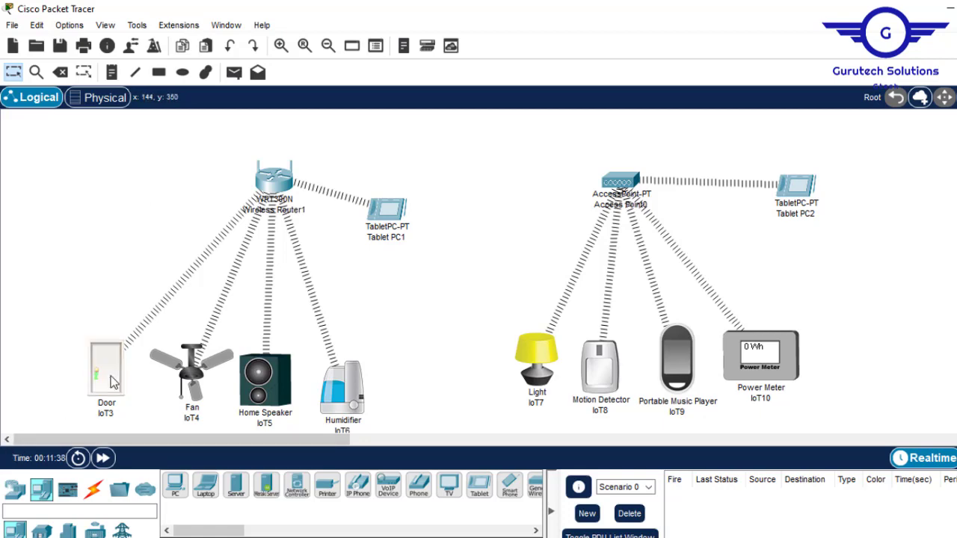
{"action": "left_click", "coordinate": [111, 381]}
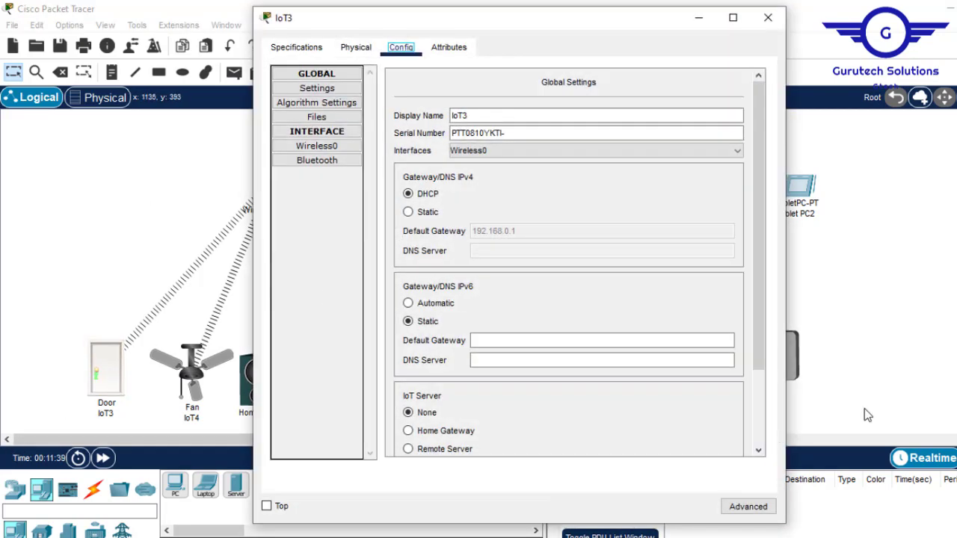
{"action": "left_click", "coordinate": [757, 408]}
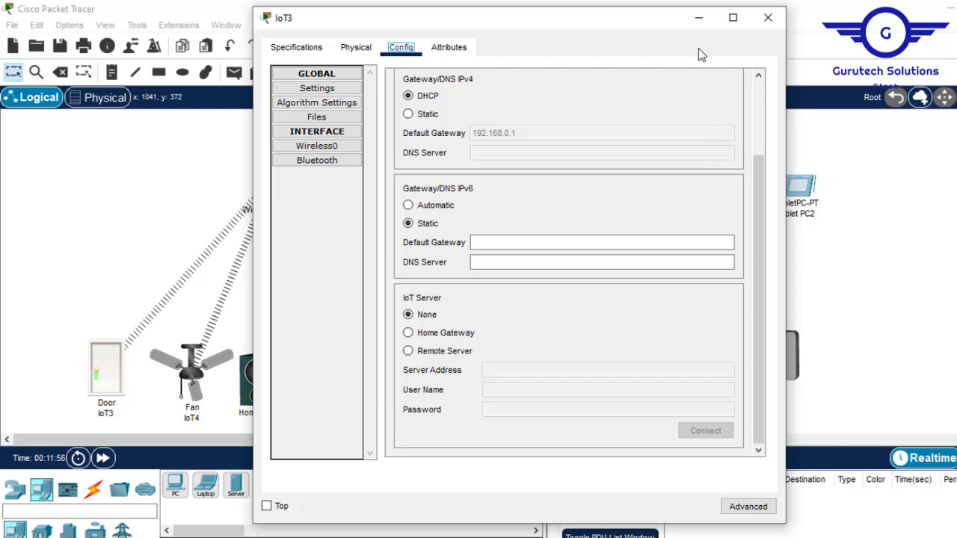
{"action": "left_click", "coordinate": [699, 17]}
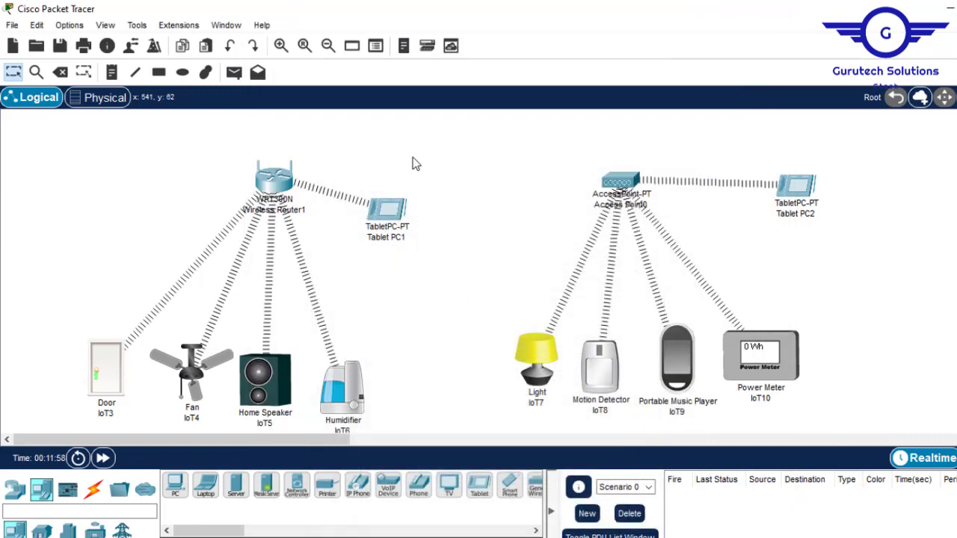